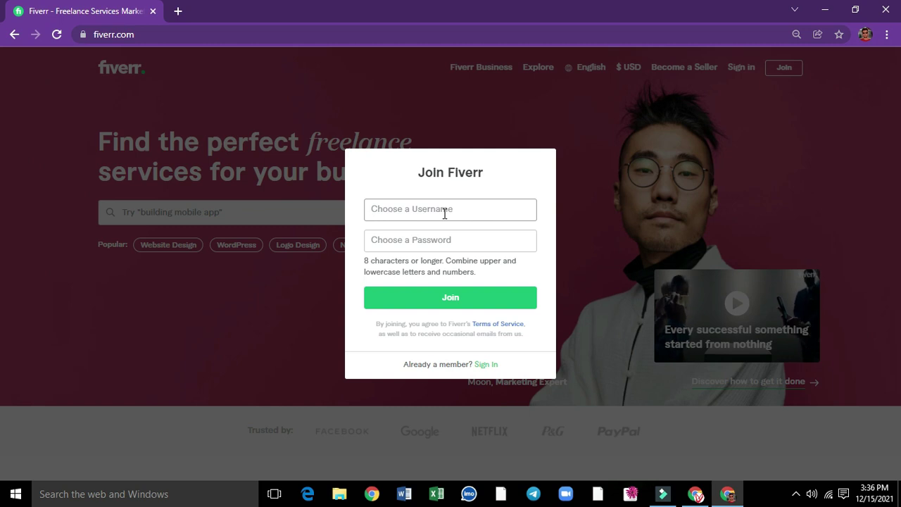
- Enter a username in the Join form, adjusting it until it is accepted as available
type("bidhan_")
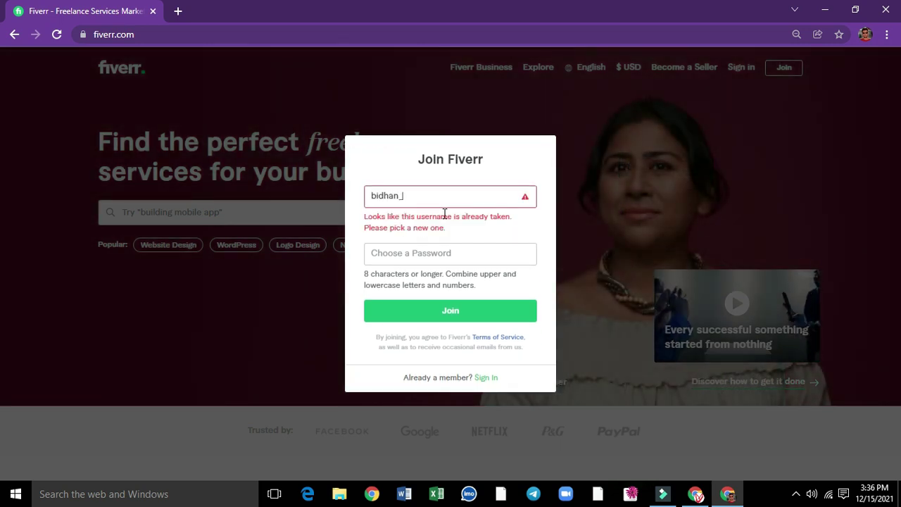
key("BackSpace")
key("BackSpace")
type("_n")
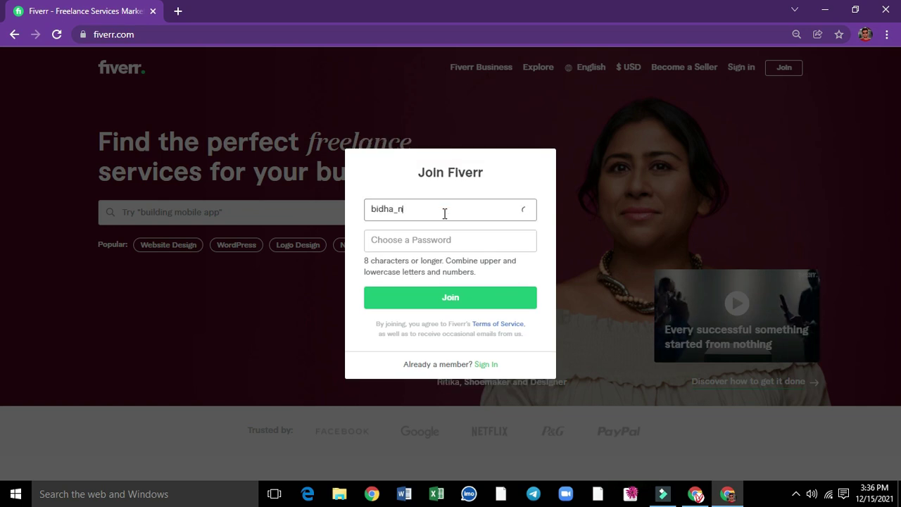
- Decline the browser's suggested password, enter your own password, and submit the Join form
left_click(425, 238)
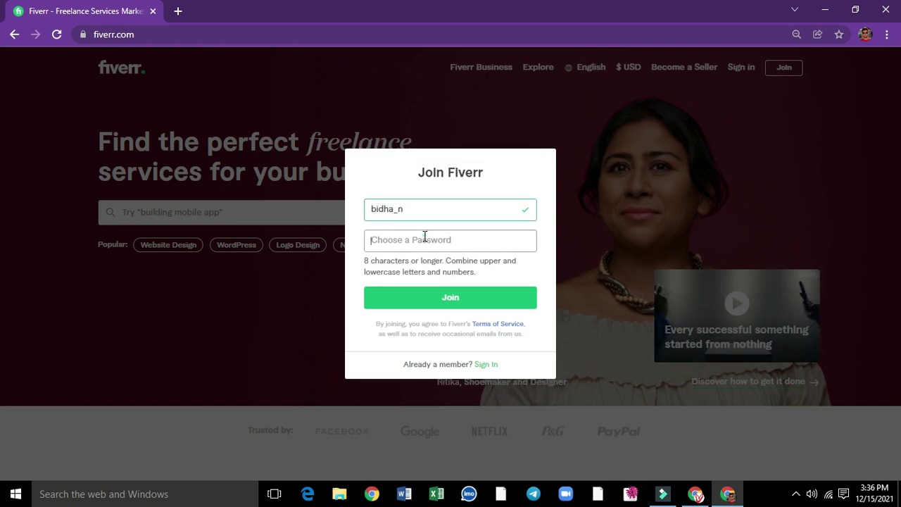
left_click(357, 233)
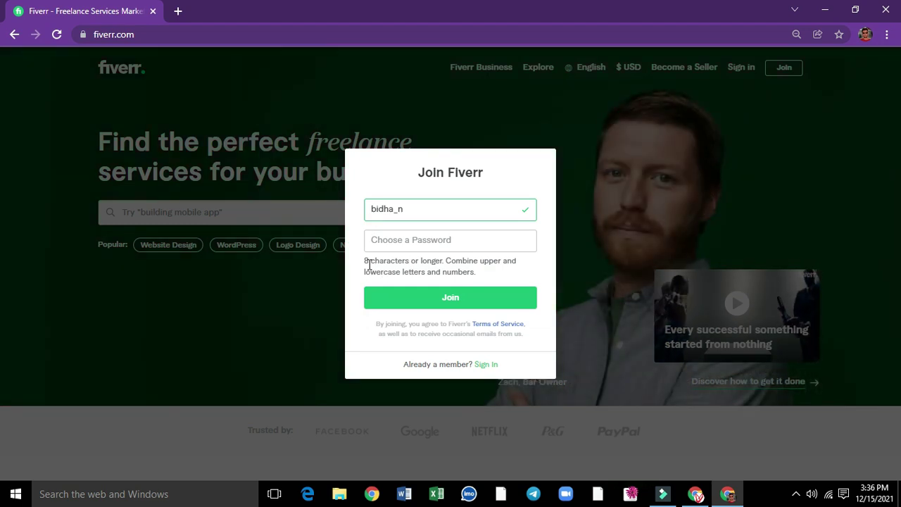
left_click(402, 240)
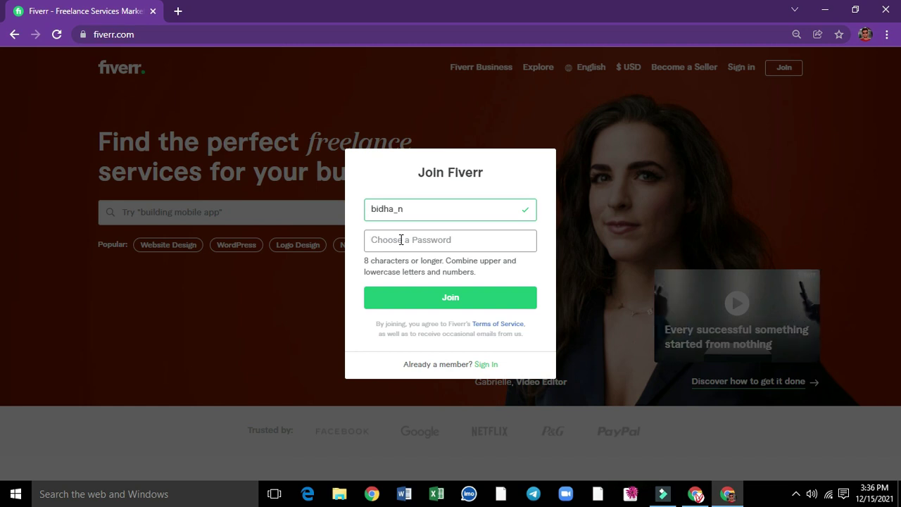
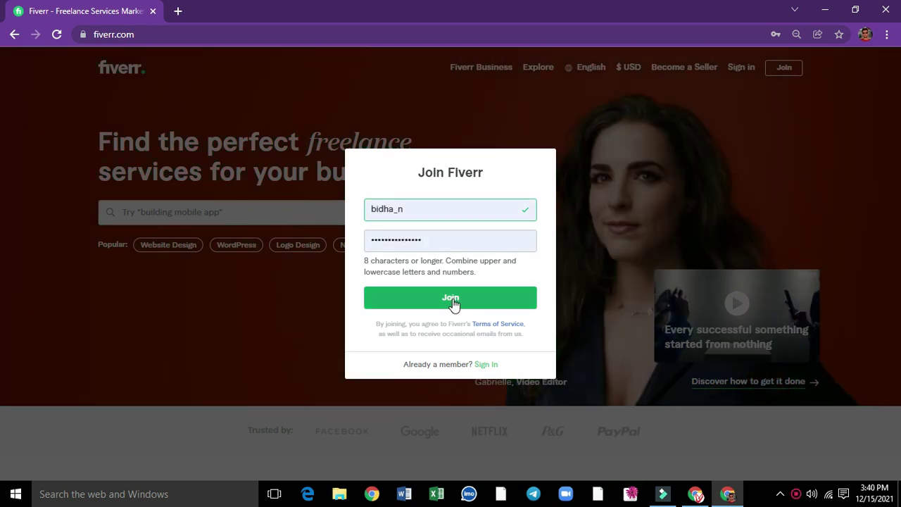
left_click(477, 308)
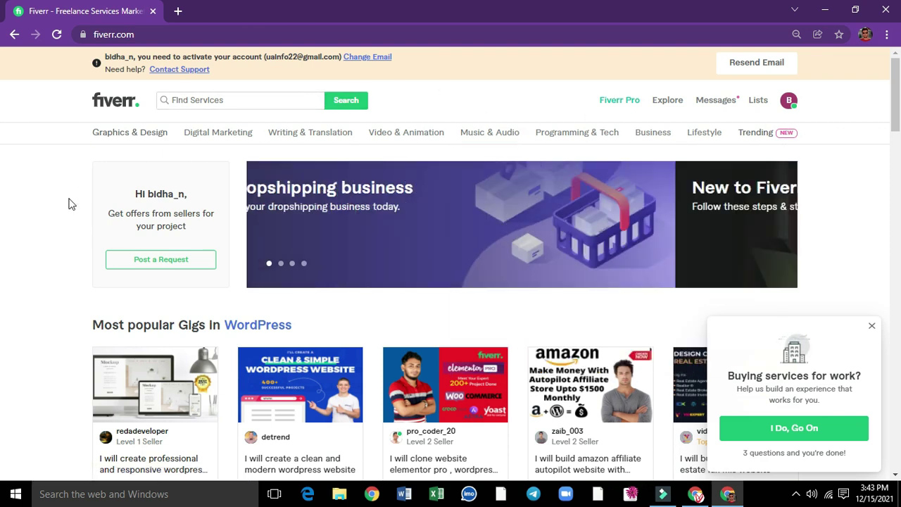
- Highlight the account e-mail address shown in the activation notice
mouse_move(338, 130)
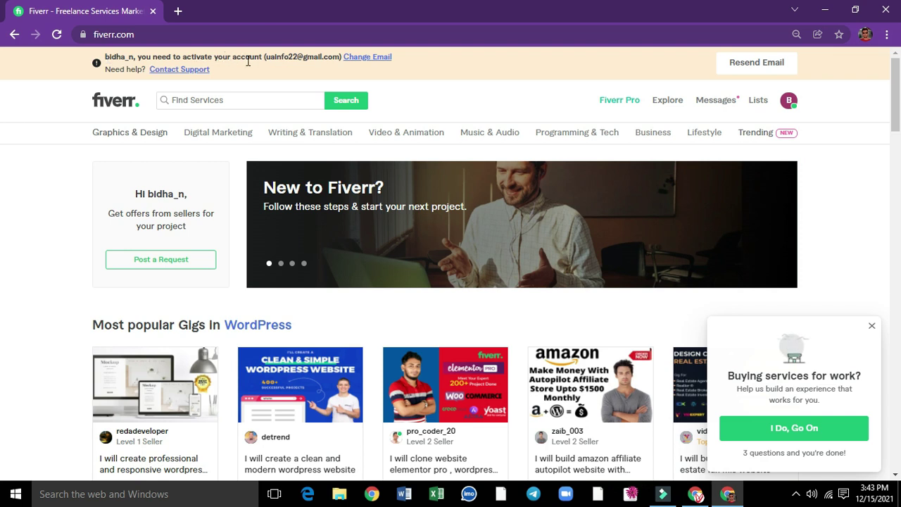
left_click_drag(266, 57, 341, 57)
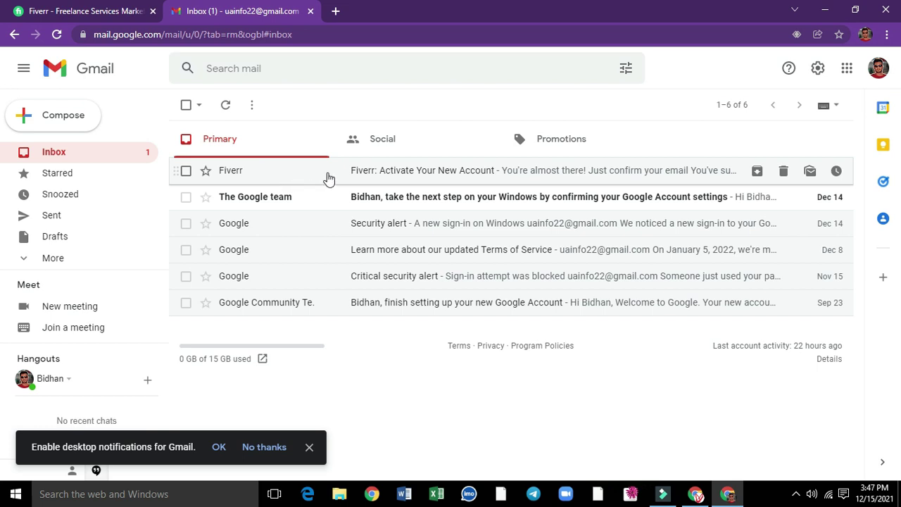
- Open Fiverr's activation email and follow its Activate Your Account button
left_click(328, 178)
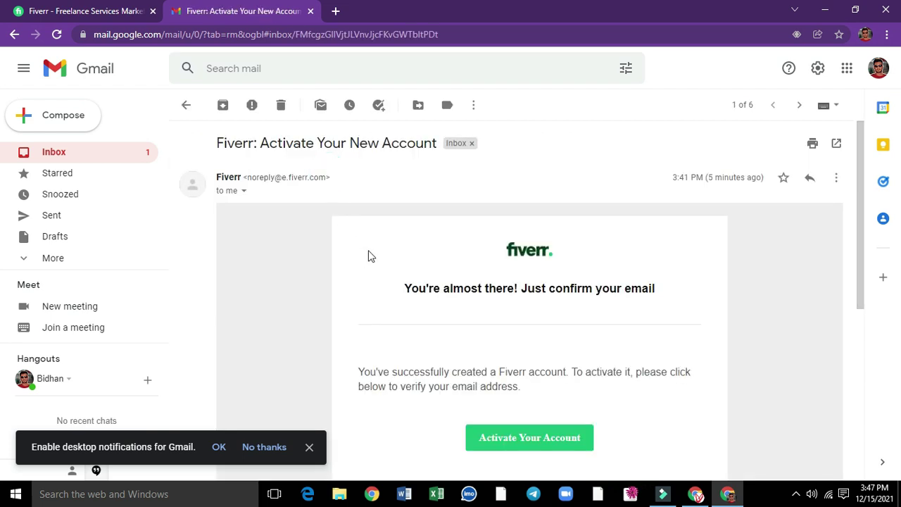
scroll(370, 253, "down", 2)
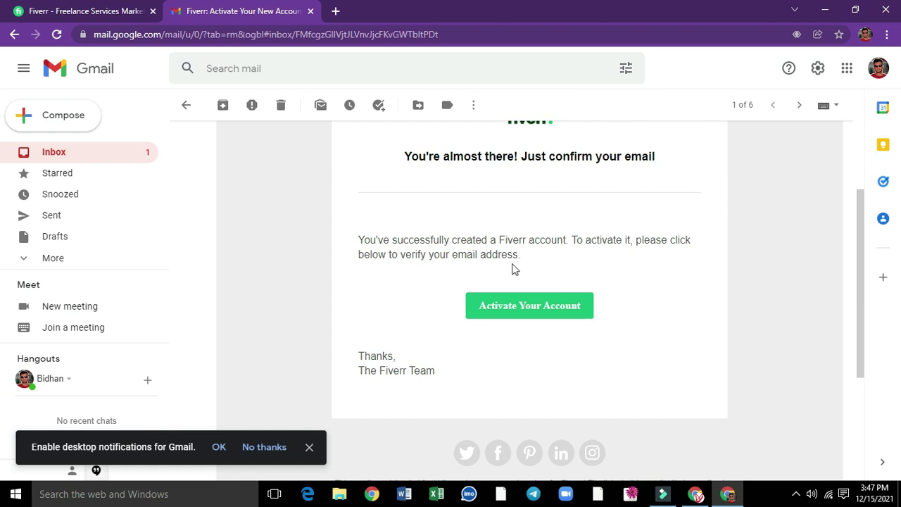
left_click(533, 310)
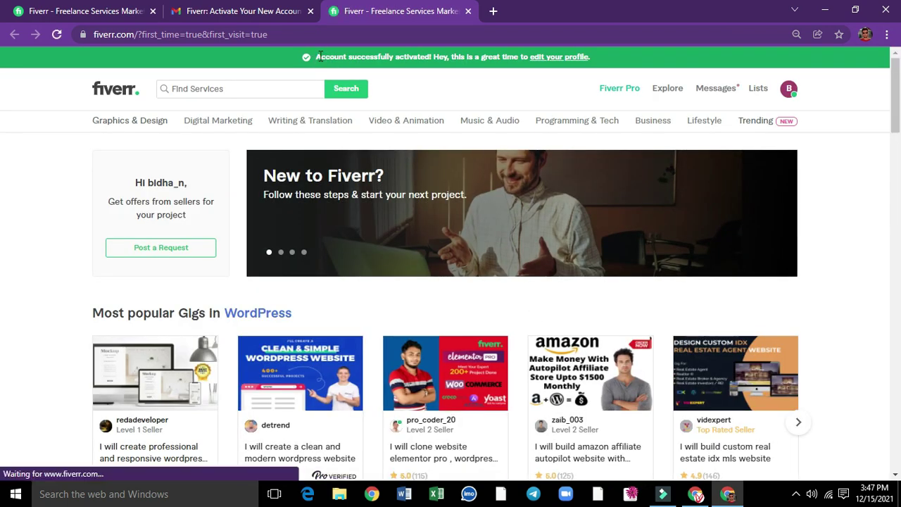
- Enter the user's full name in Account settings and save the changes
left_click_drag(318, 56, 378, 57)
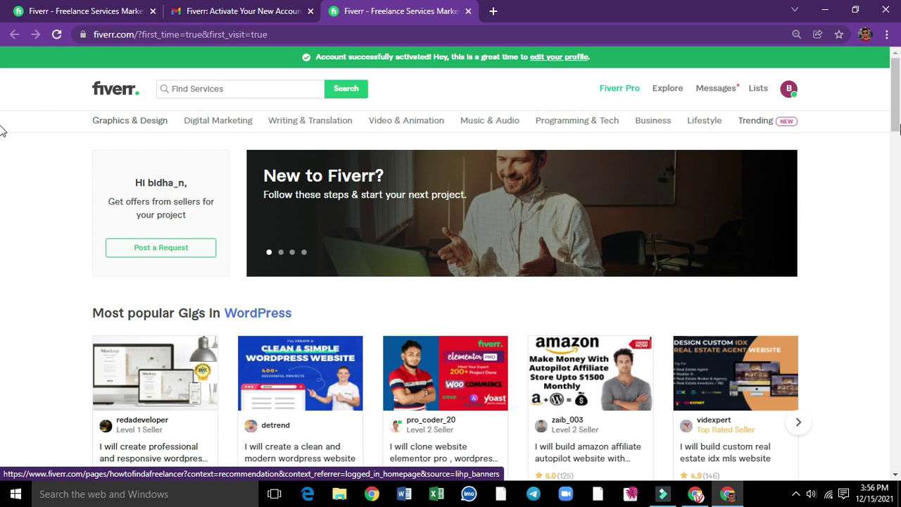
left_click(786, 91)
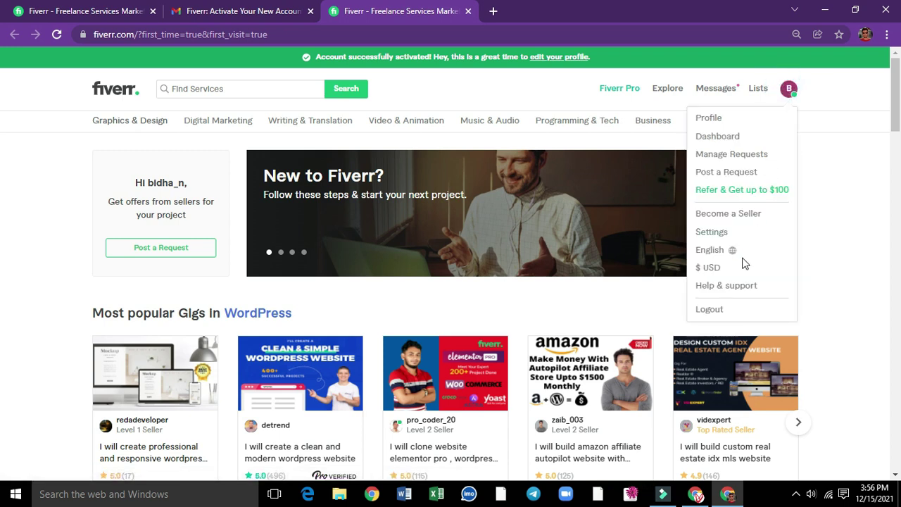
left_click(712, 233)
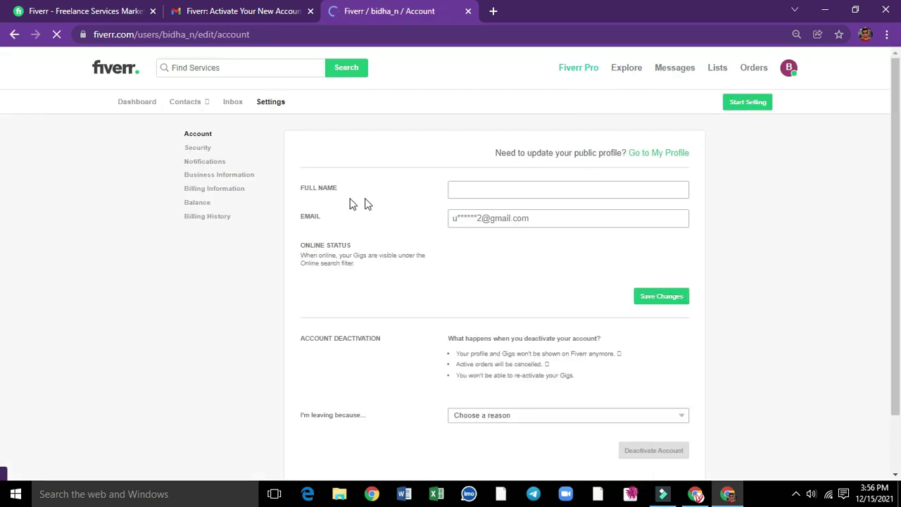
left_click(543, 190)
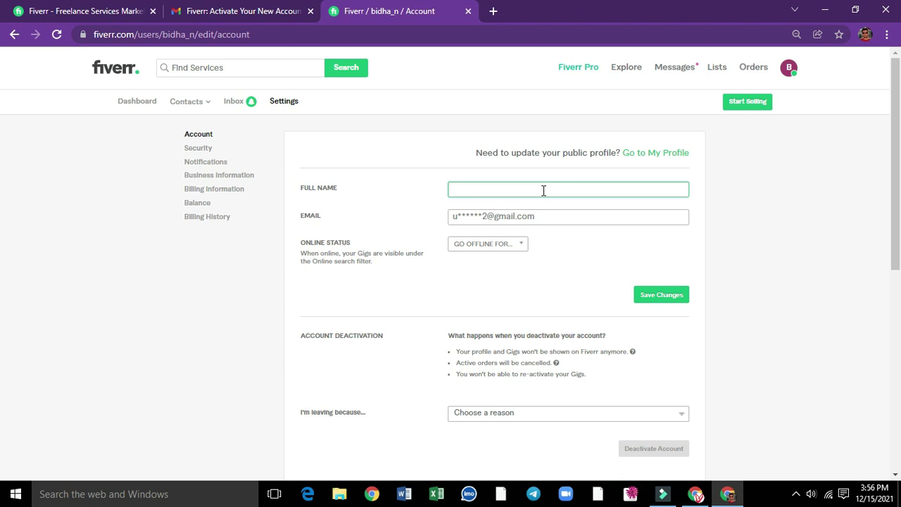
type("Bidhan Biswas")
left_click(662, 296)
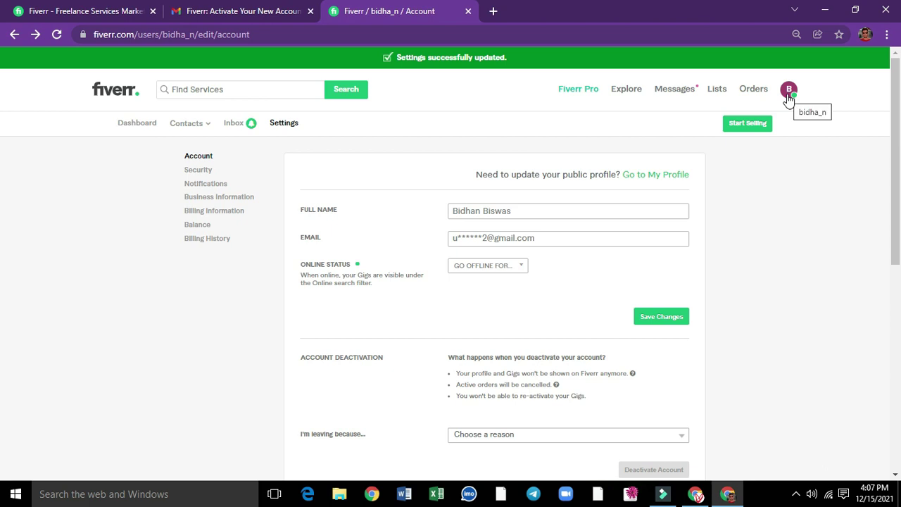
- Go to the seller profile from the avatar menu and open the one-line story for editing
left_click(788, 96)
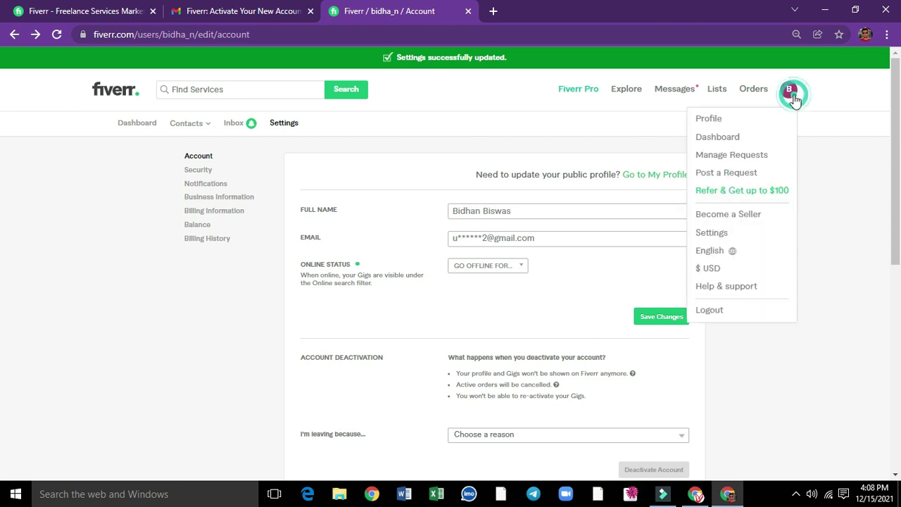
left_click(711, 120)
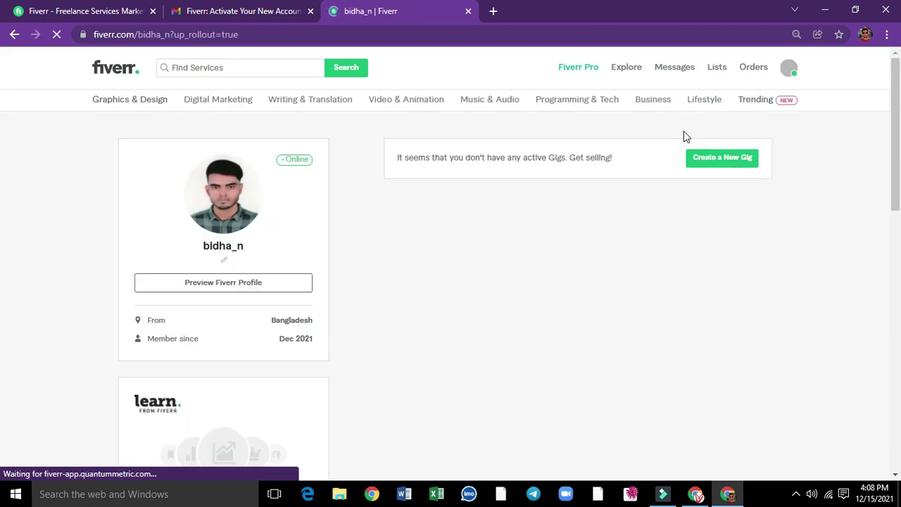
scroll(268, 206, "down", 1)
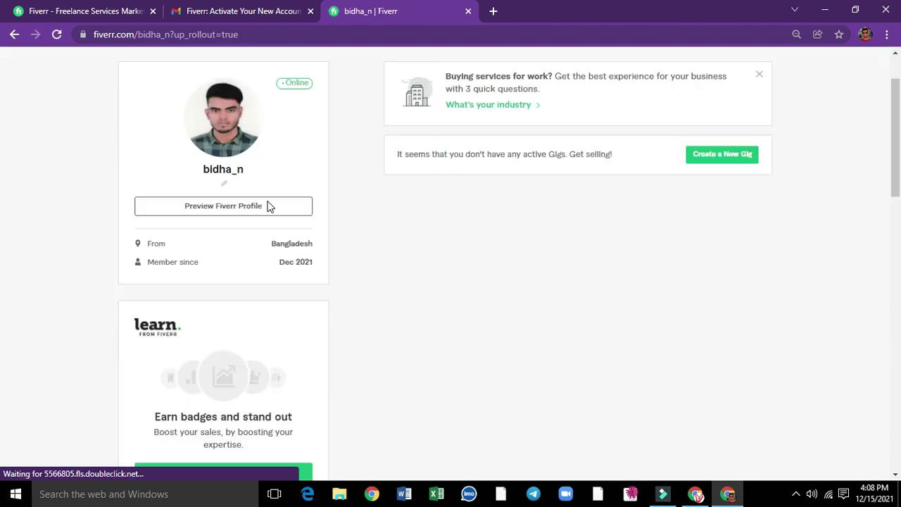
scroll(267, 205, "down", 12)
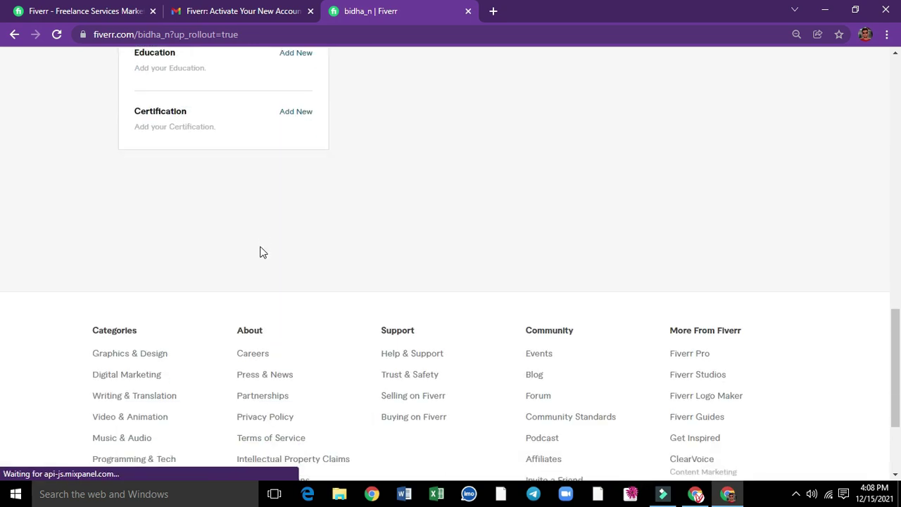
scroll(260, 252, "up", 12)
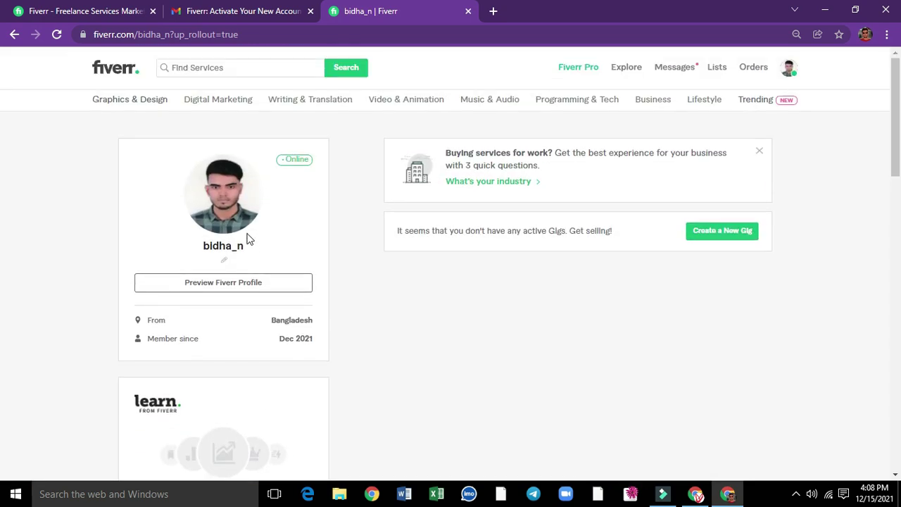
mouse_move(242, 227)
left_click(223, 263)
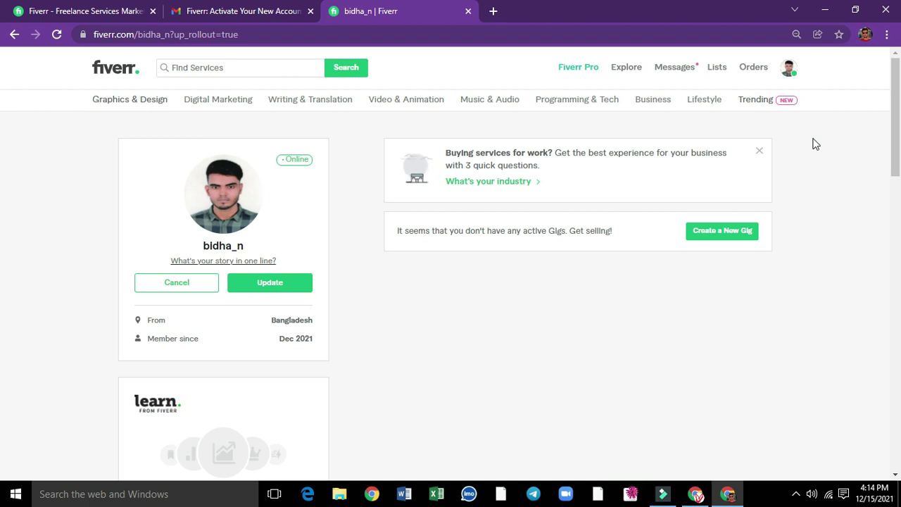
- Open the profile notes in Notepad, copy the tagline line, and return to Chrome
left_click(826, 10)
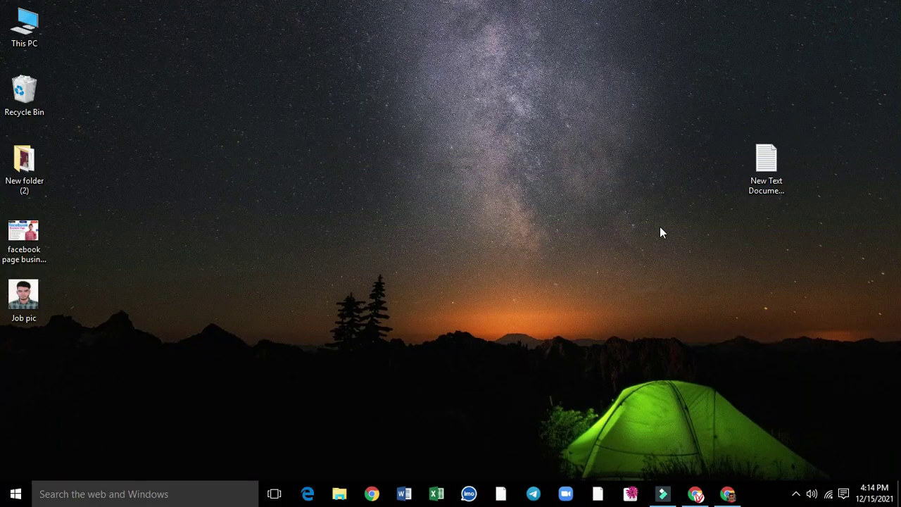
double_click(757, 167)
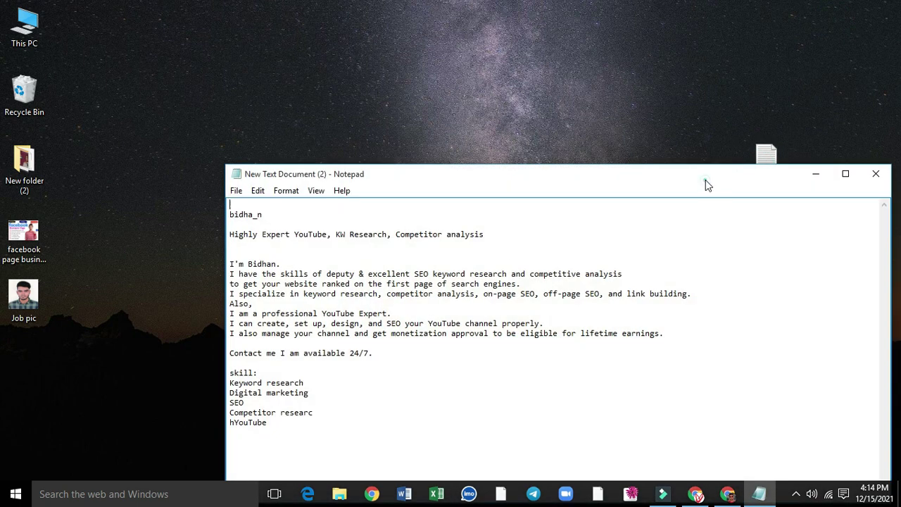
left_click_drag(705, 179, 744, 148)
left_click_drag(524, 203, 266, 203)
key("ctrl+c")
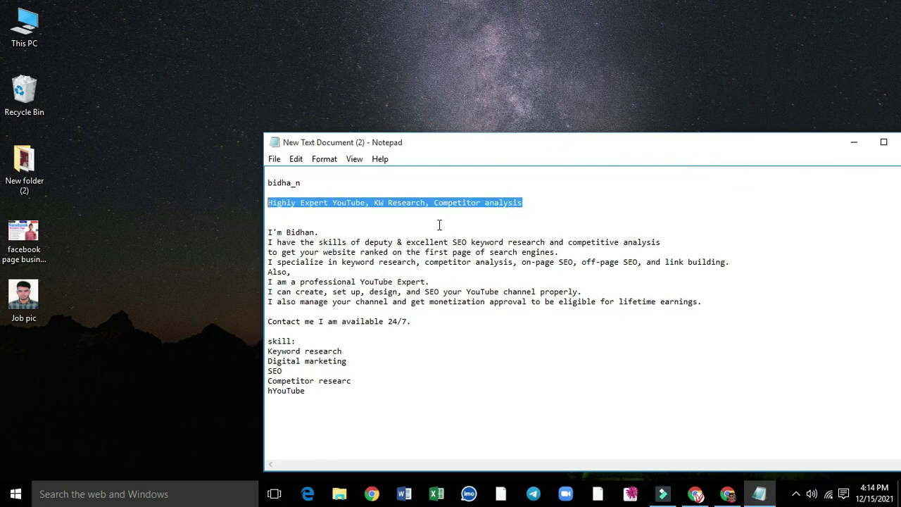
left_click(726, 494)
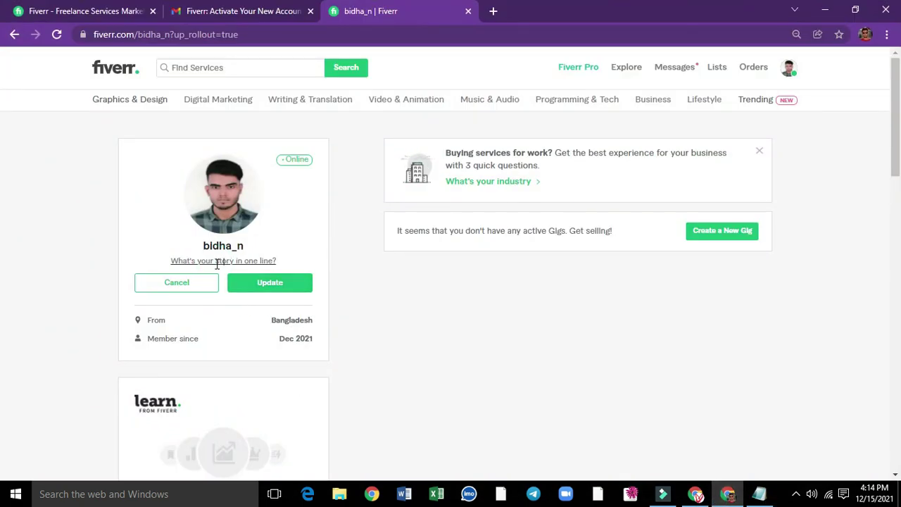
- Save 'Highly Expert YouTube, KW Research, Competitor analysis' as the one-line story, then scroll to Description
key("ctrl+v")
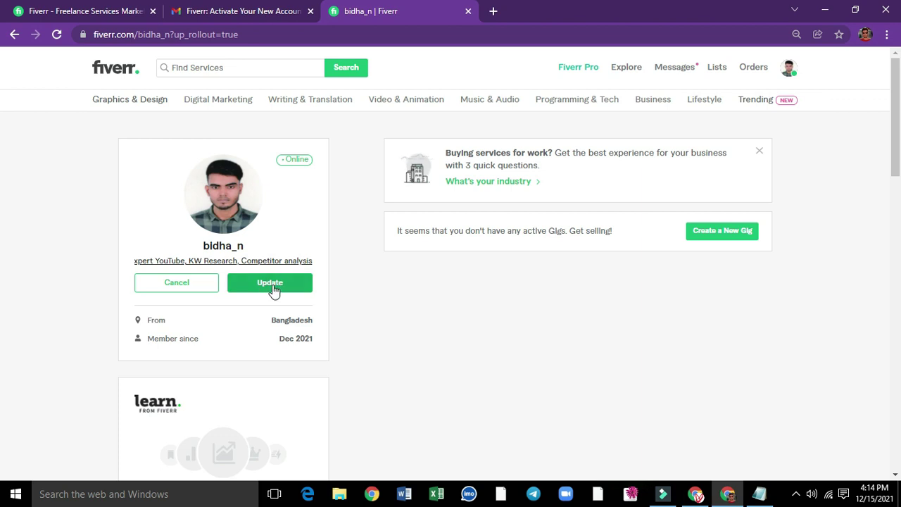
left_click(271, 283)
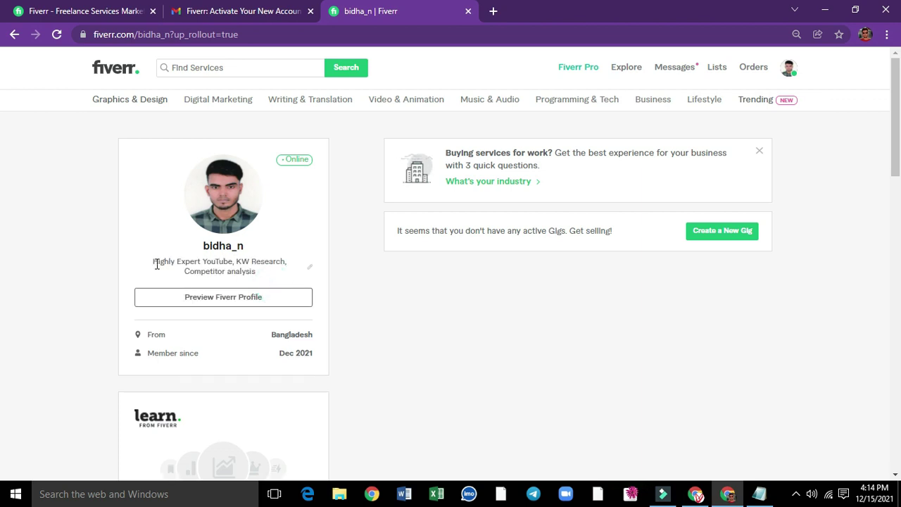
left_click_drag(151, 261, 254, 271)
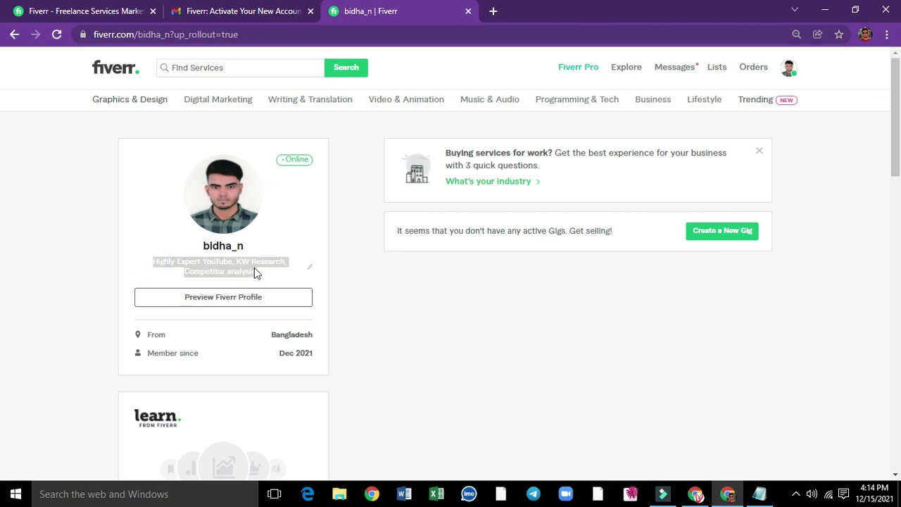
left_click(254, 271)
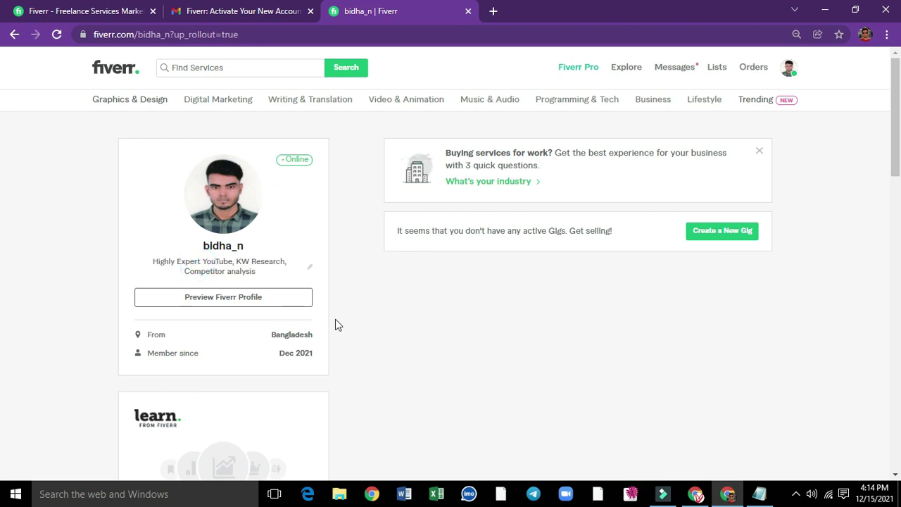
scroll(215, 289, "down", 1)
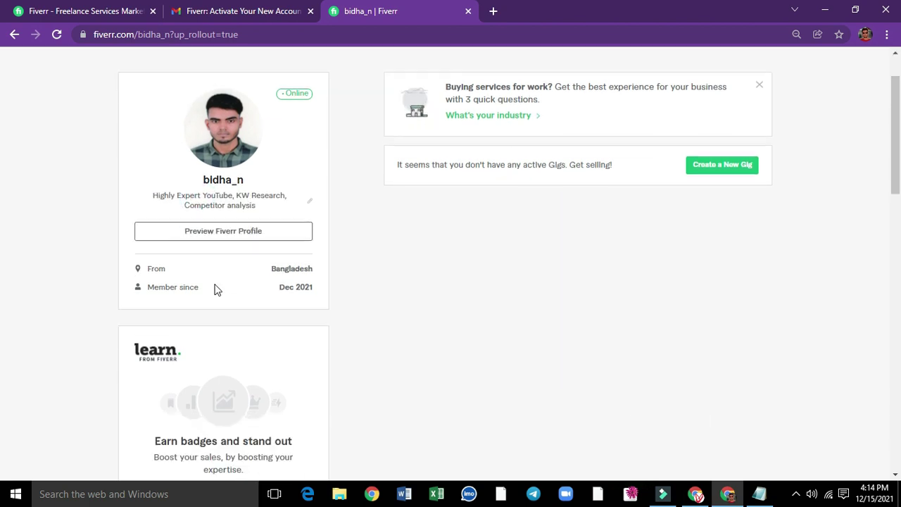
scroll(235, 243, "down", 2)
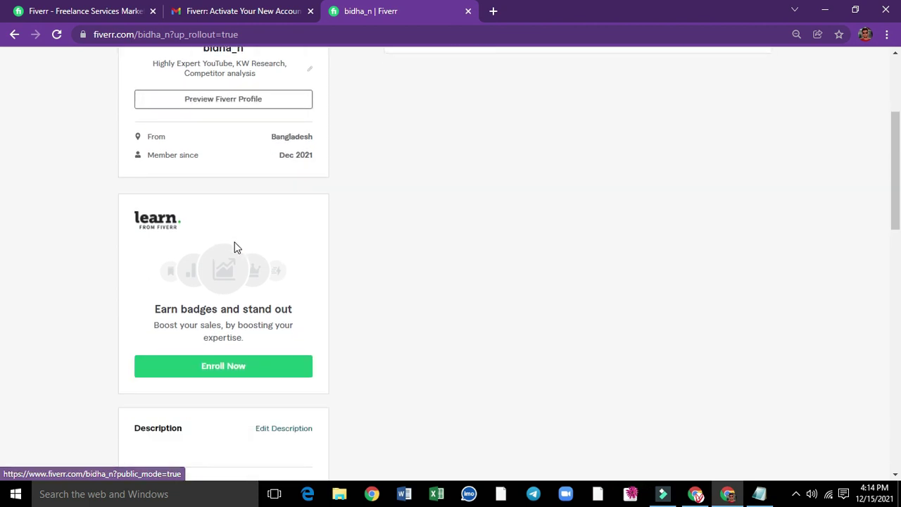
scroll(235, 247, "down", 2)
scroll(181, 256, "down", 1)
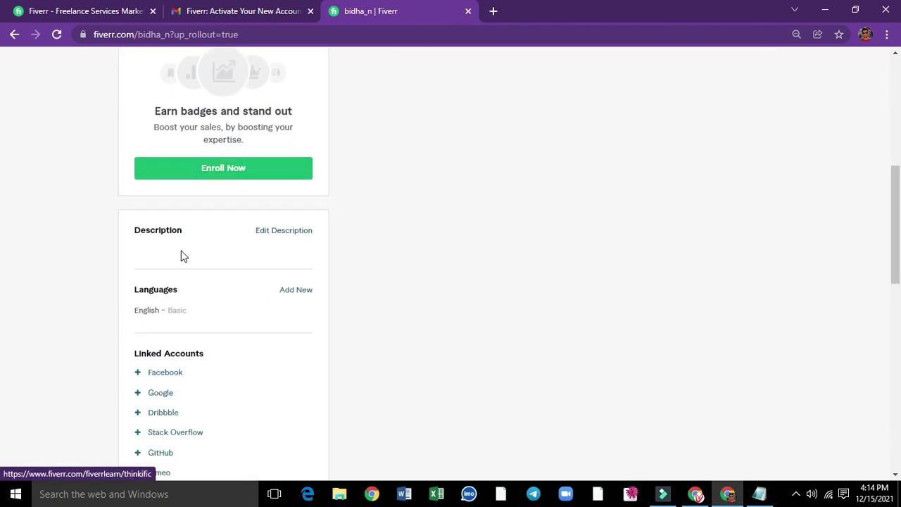
mouse_move(141, 236)
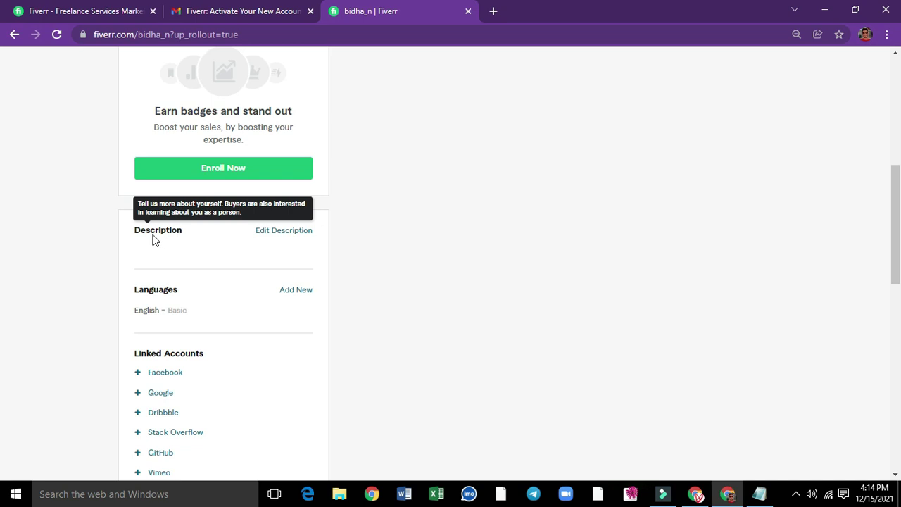
- Open the profile Description editor and focus its empty text box
left_click(193, 237)
left_click(134, 231)
left_click(187, 243)
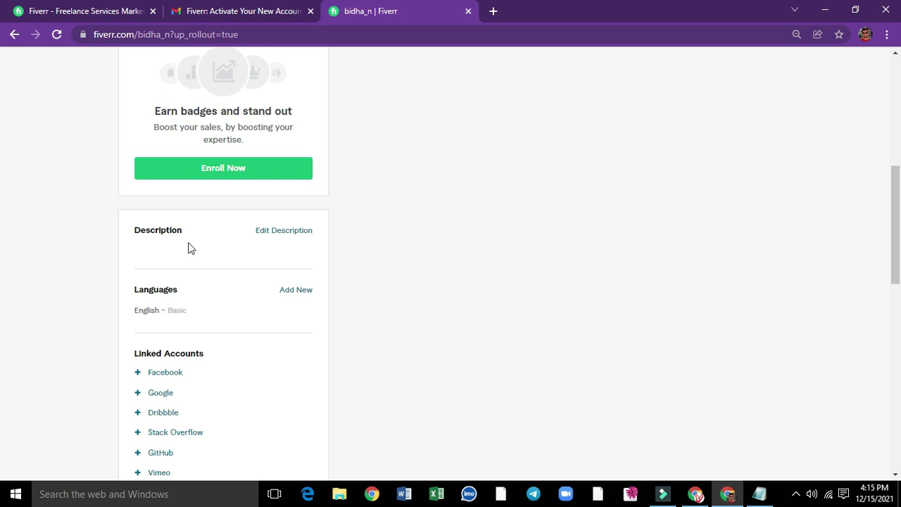
left_click(284, 231)
left_click(235, 269)
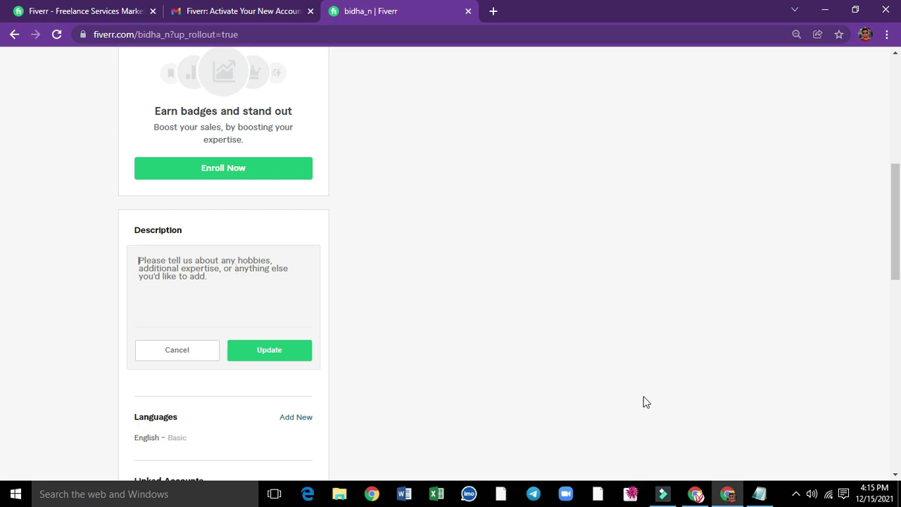
- Copy the prepared introduction paragraph from Notepad into Description and update it
left_click(759, 494)
left_click_drag(268, 232, 655, 331)
key("ctrl+c")
left_click(224, 272)
key("ctrl+v")
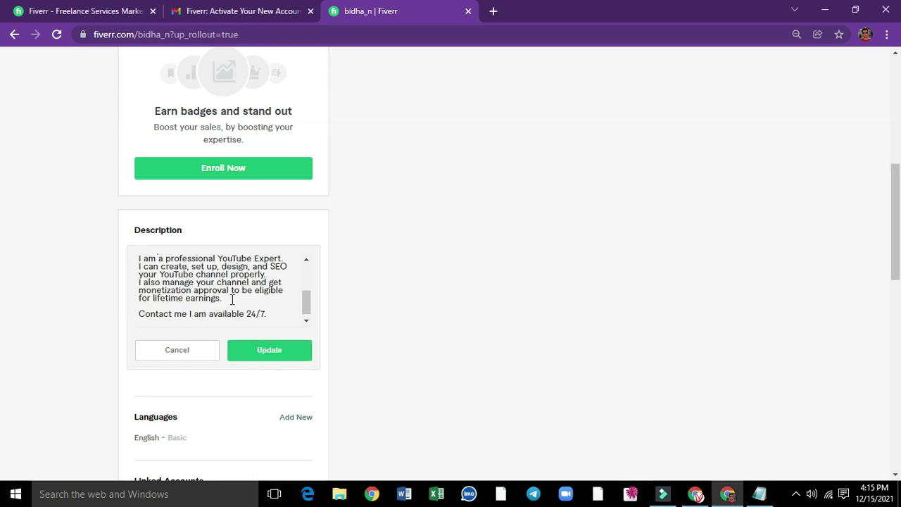
left_click(266, 357)
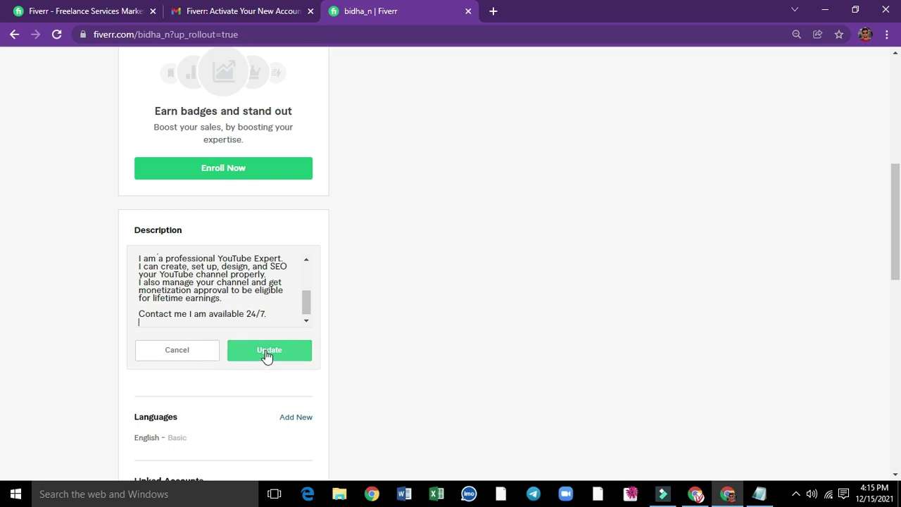
- Select the saved description text to review it
left_click_drag(135, 248, 282, 358)
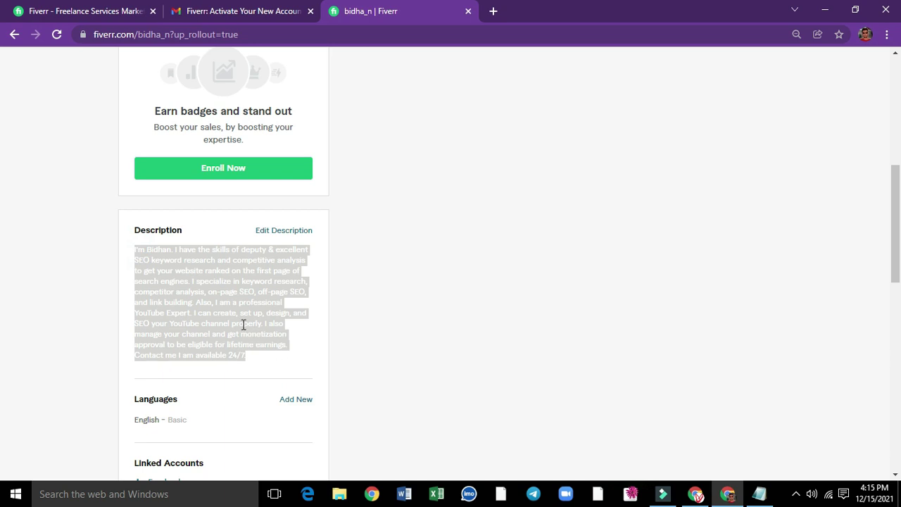
scroll(244, 324, "down", 1)
left_click(244, 236)
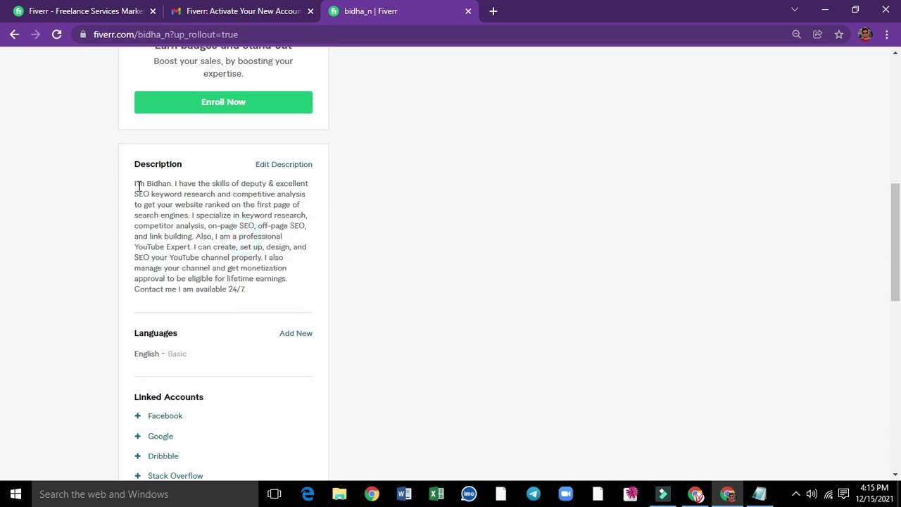
left_click_drag(136, 186, 240, 293)
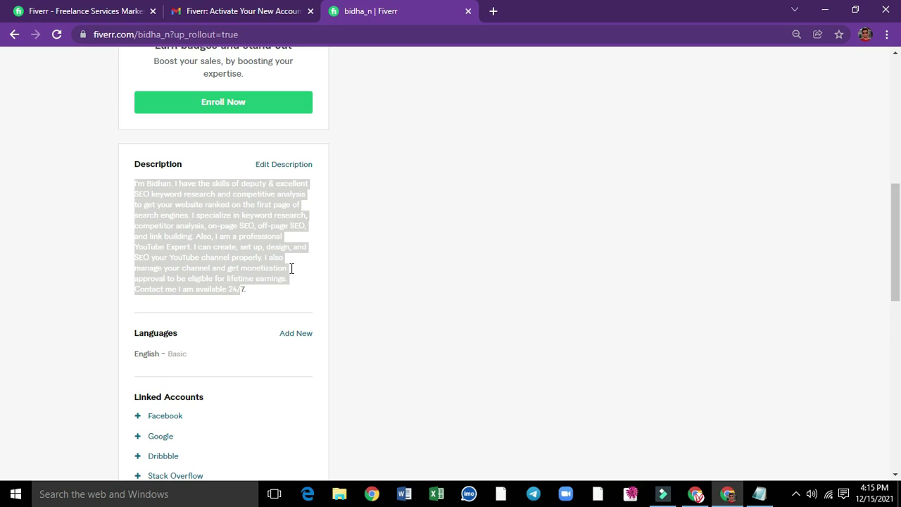
- From the Fiverr home page, open another seller's WordPress website clone gig and scroll down
left_click(117, 8)
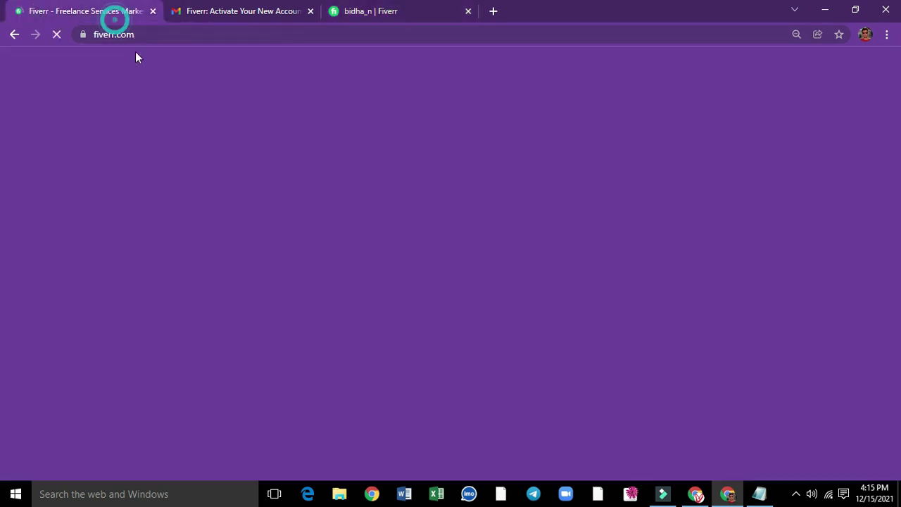
scroll(432, 325, "down", 3)
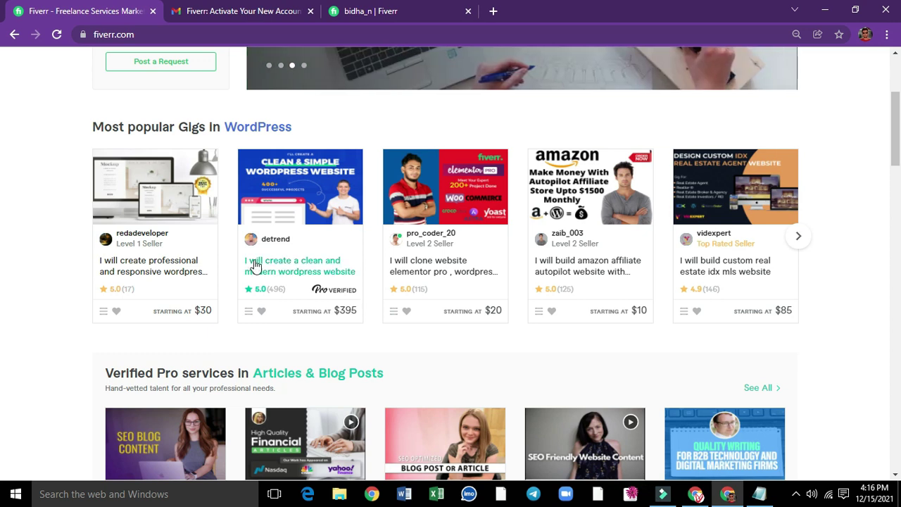
left_click(420, 273)
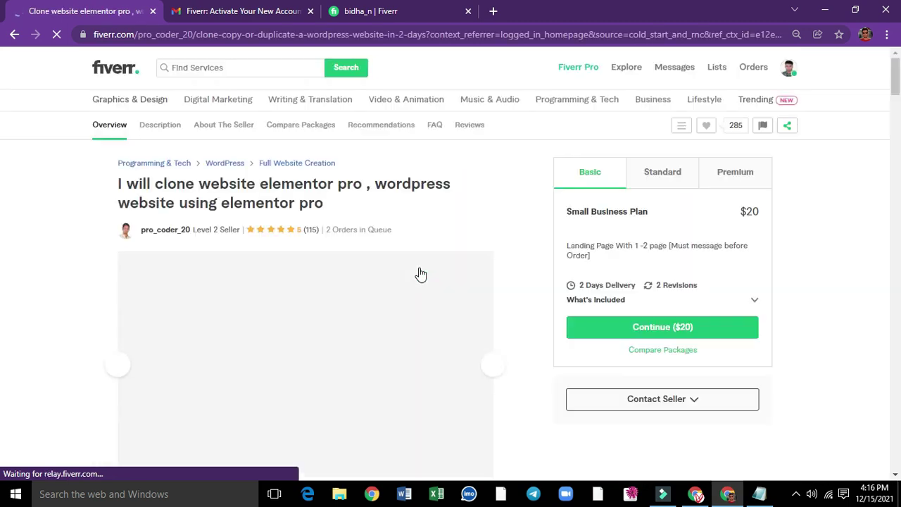
scroll(361, 251, "down", 7)
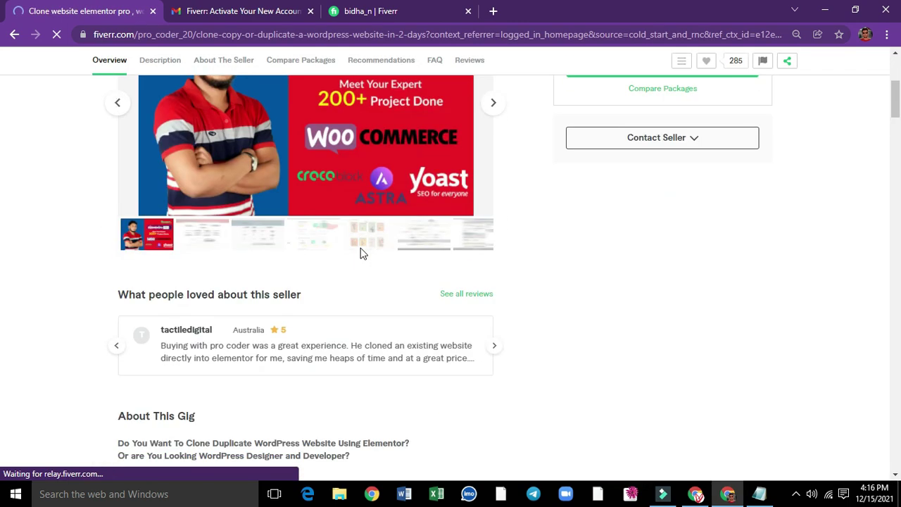
scroll(362, 253, "down", 13)
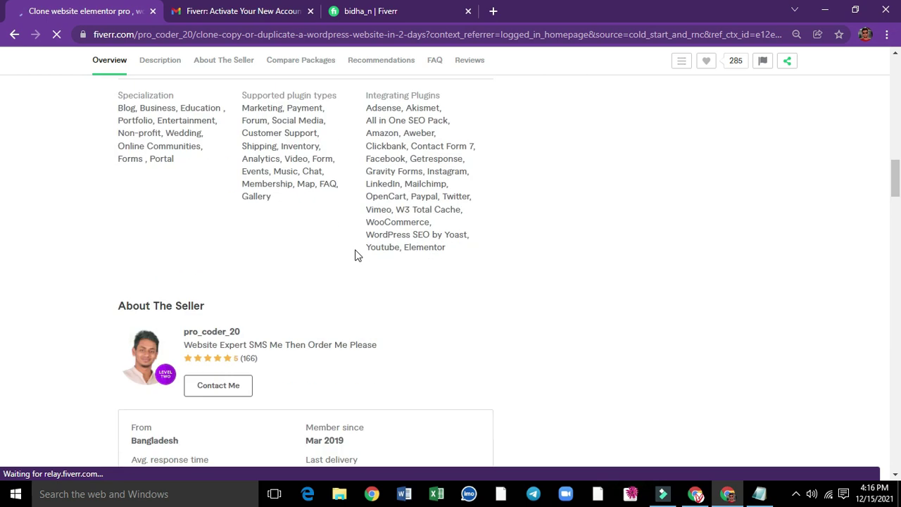
scroll(356, 255, "down", 2)
scroll(345, 253, "up", 1)
scroll(182, 259, "down", 1)
- Select the About The Seller introduction text on that gig
left_click_drag(131, 174, 134, 179)
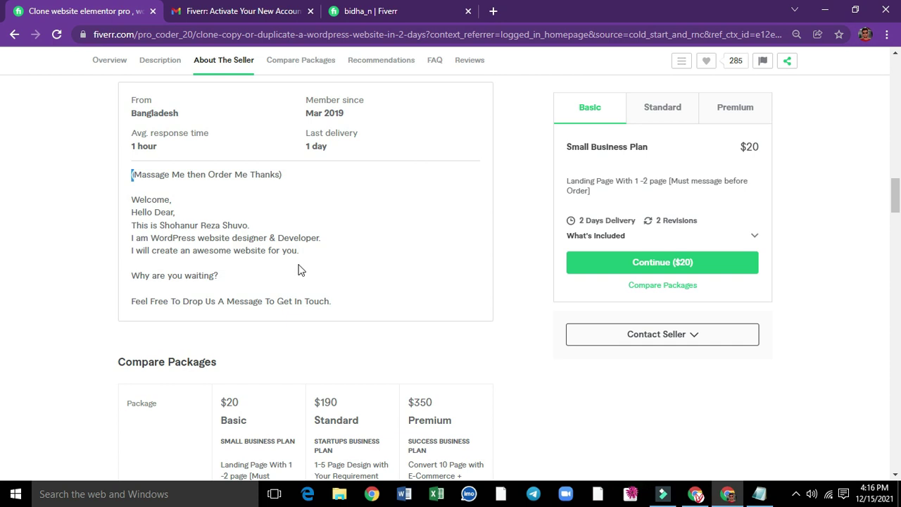
left_click(137, 174)
left_click_drag(134, 174, 132, 186)
left_click_drag(200, 222, 338, 296)
scroll(338, 296, "up", 4)
scroll(338, 295, "up", 2)
scroll(352, 295, "down", 4)
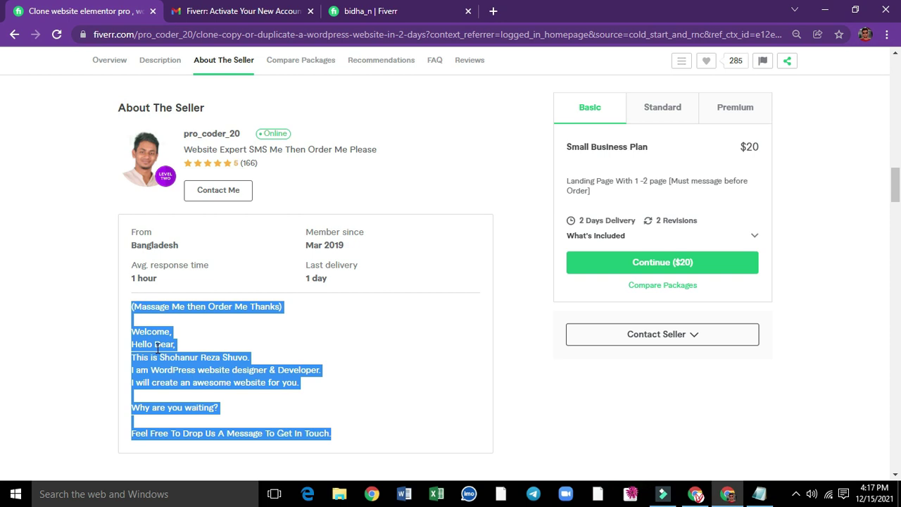
- Return to your profile and highlight English and its Basic level under Languages
left_click(405, 11)
scroll(366, 296, "down", 2)
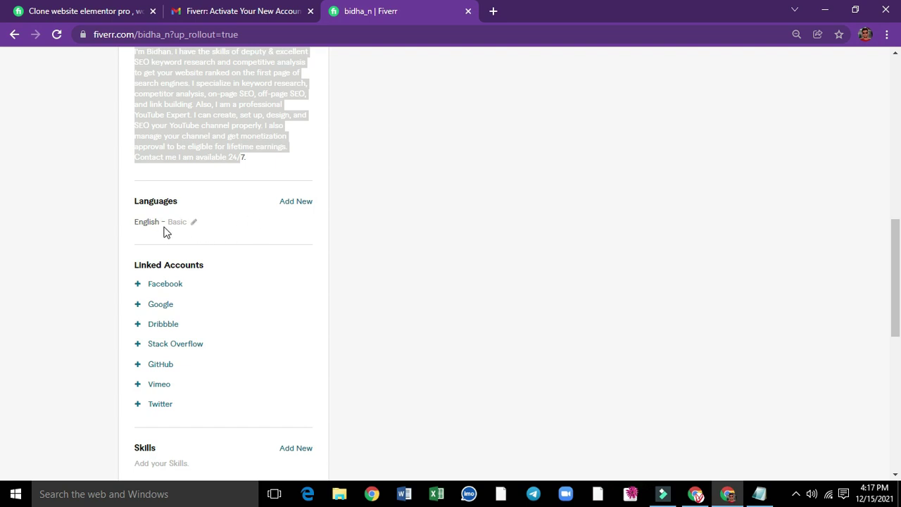
left_click_drag(136, 223, 162, 223)
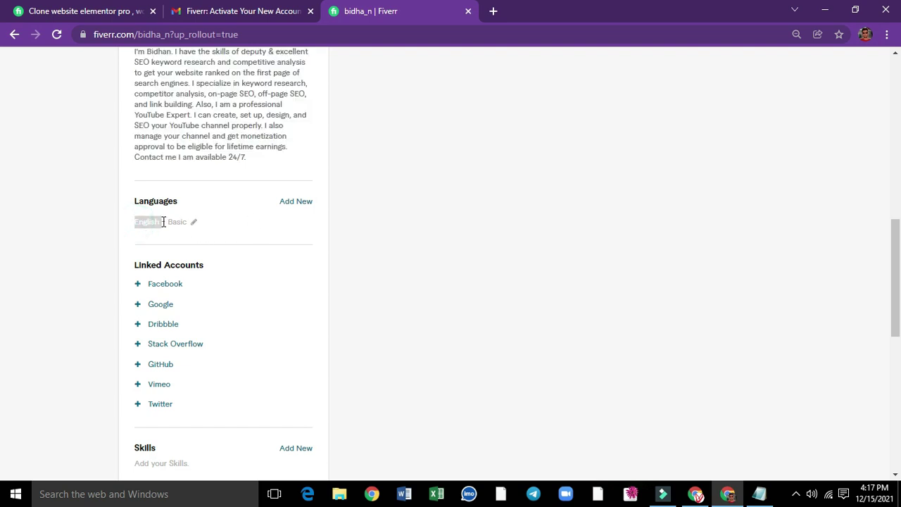
double_click(172, 222)
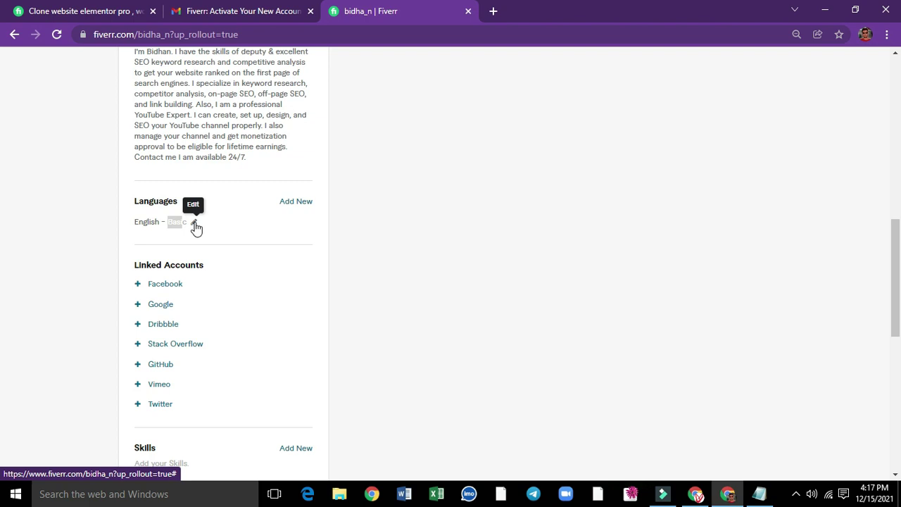
- Change the English language level from Basic to Fluent and update it
left_click(195, 224)
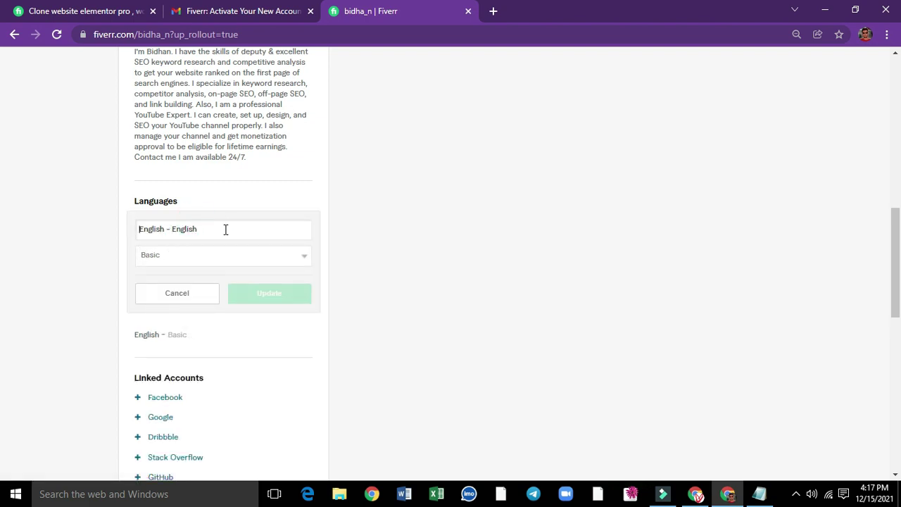
left_click(307, 256)
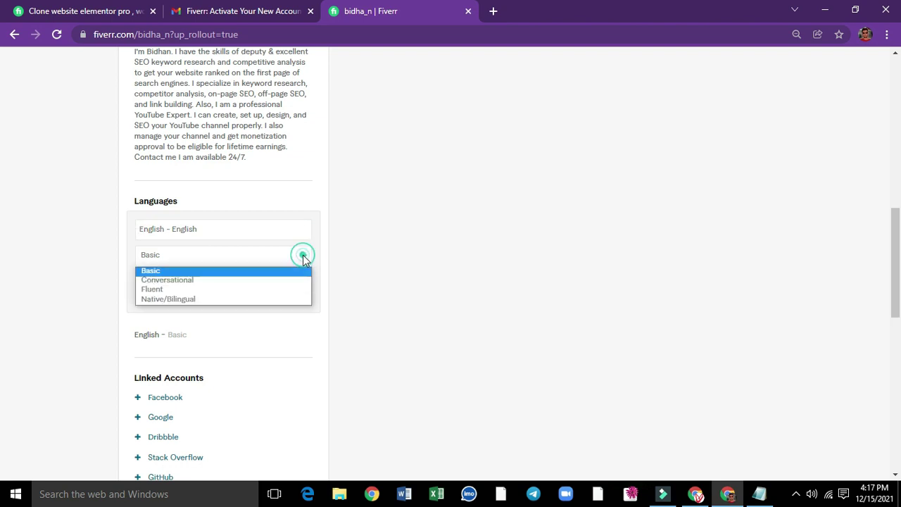
left_click(169, 290)
left_click(267, 292)
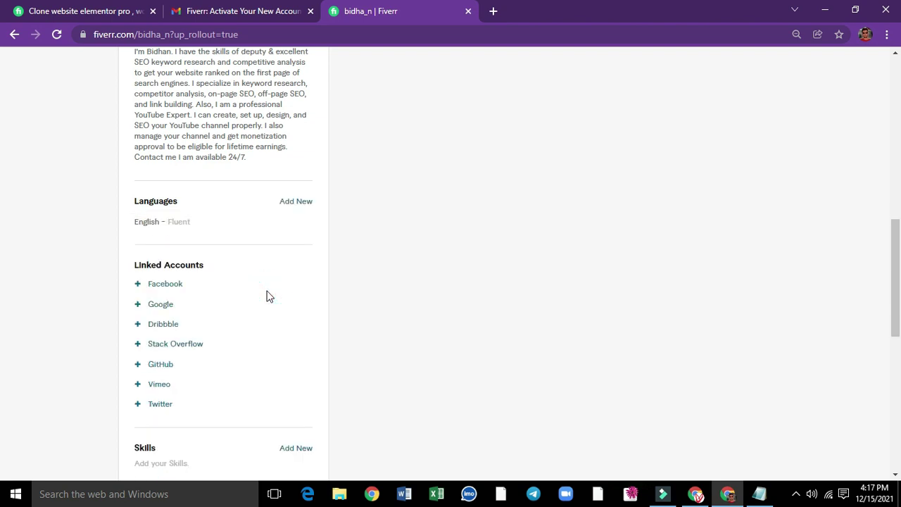
left_click_drag(136, 226, 188, 223)
- Add Hindi (हिंदी) at Fluent level as a new profile language
left_click(296, 203)
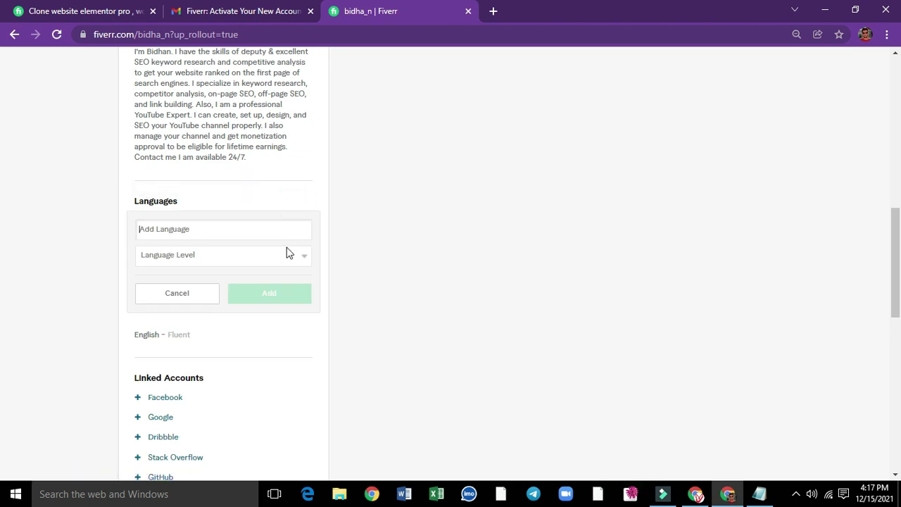
type("Hin")
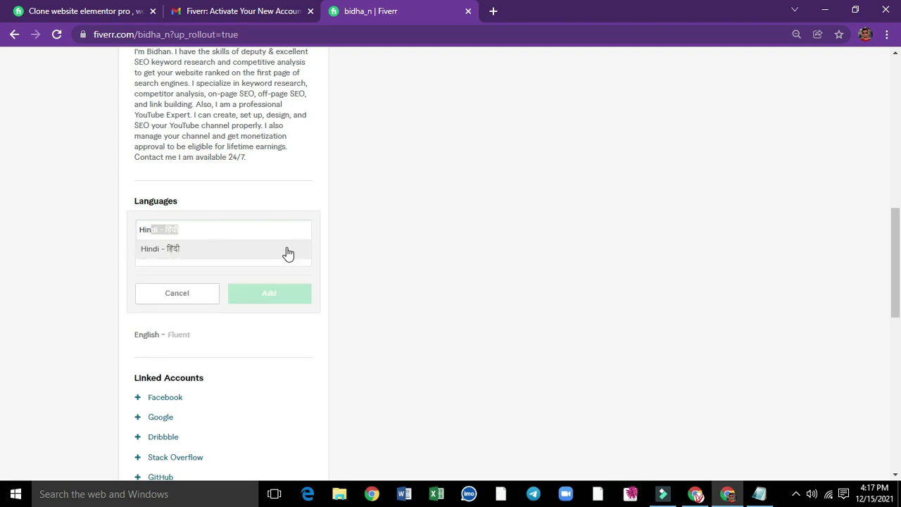
left_click(149, 248)
left_click(296, 254)
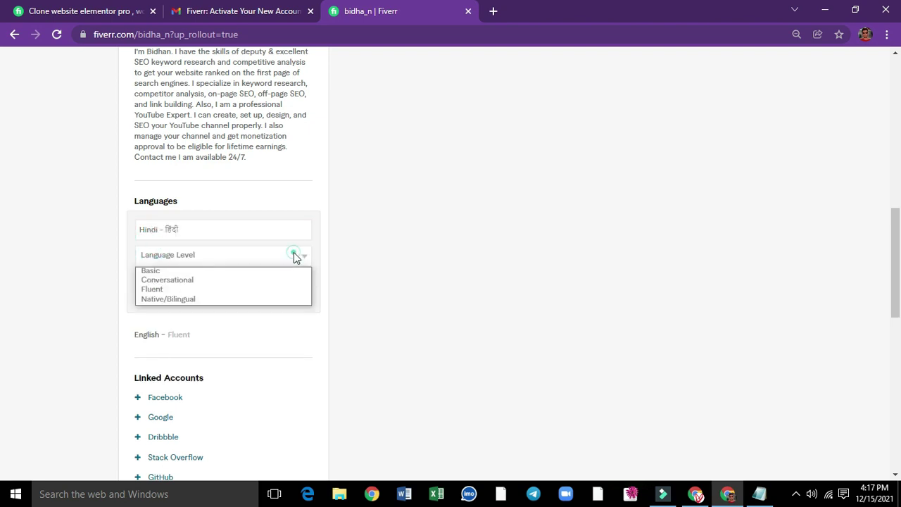
left_click(228, 292)
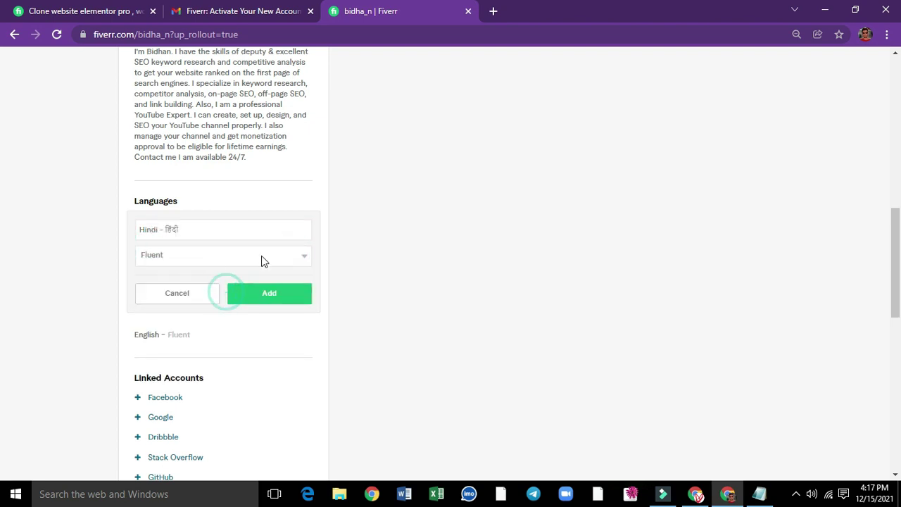
left_click(285, 299)
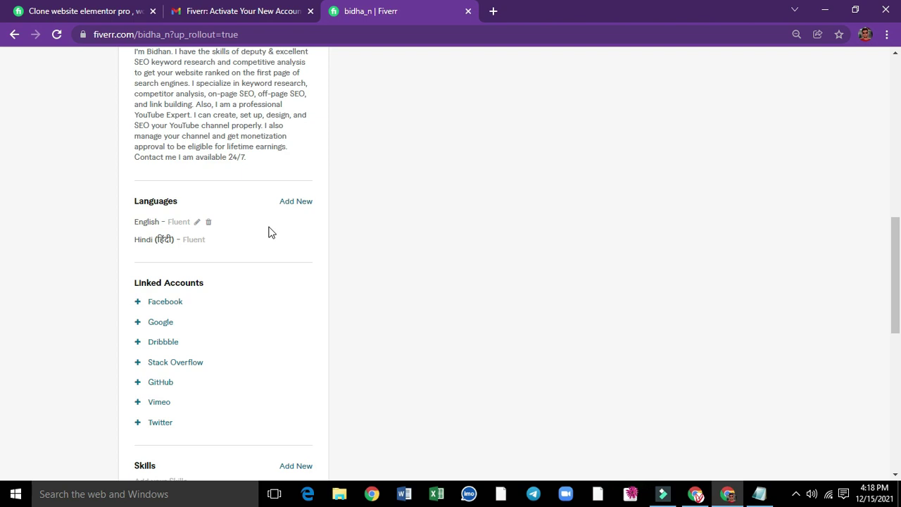
- Search Google in a new tab for Israel's official language name
left_click(494, 11)
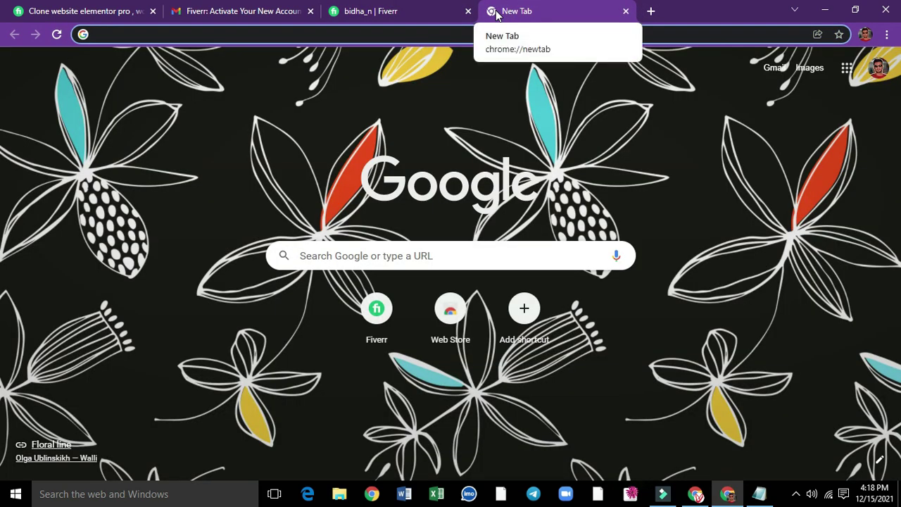
type("i")
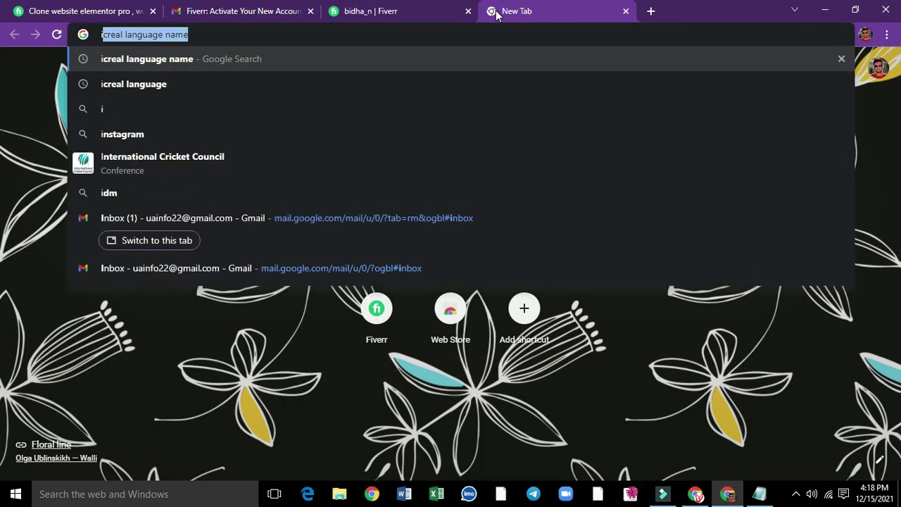
key("Return")
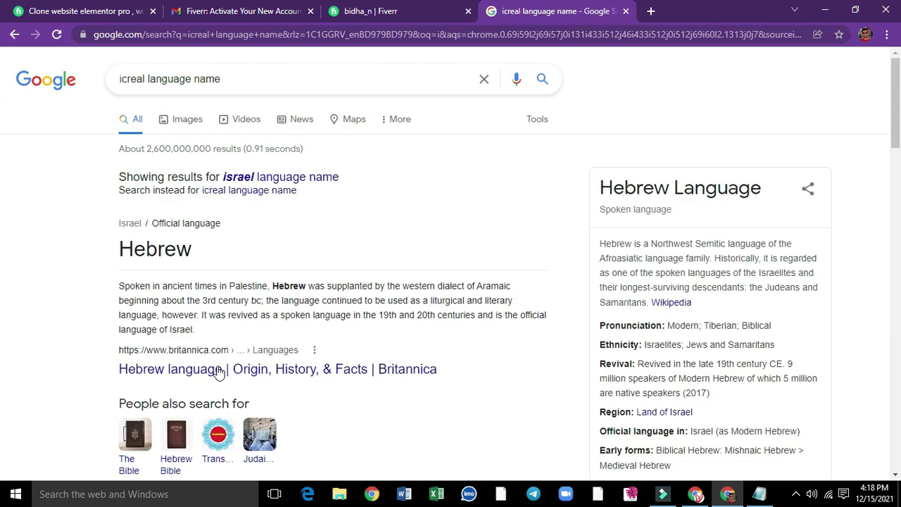
- Copy the word Hebrew from the results and return to the Fiverr tab
left_click_drag(119, 253, 197, 261)
left_click(196, 255)
left_click_drag(117, 251, 189, 250)
key("ctrl+c")
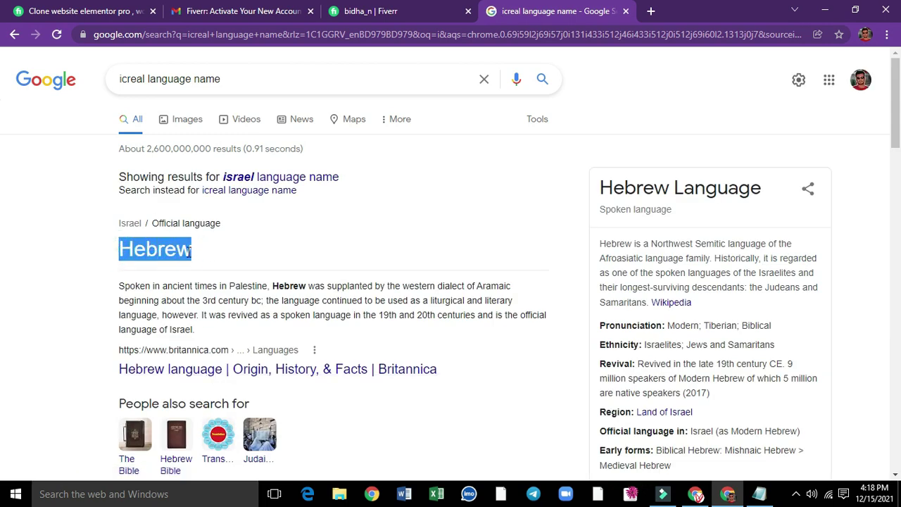
right_click(188, 252)
left_click(204, 261)
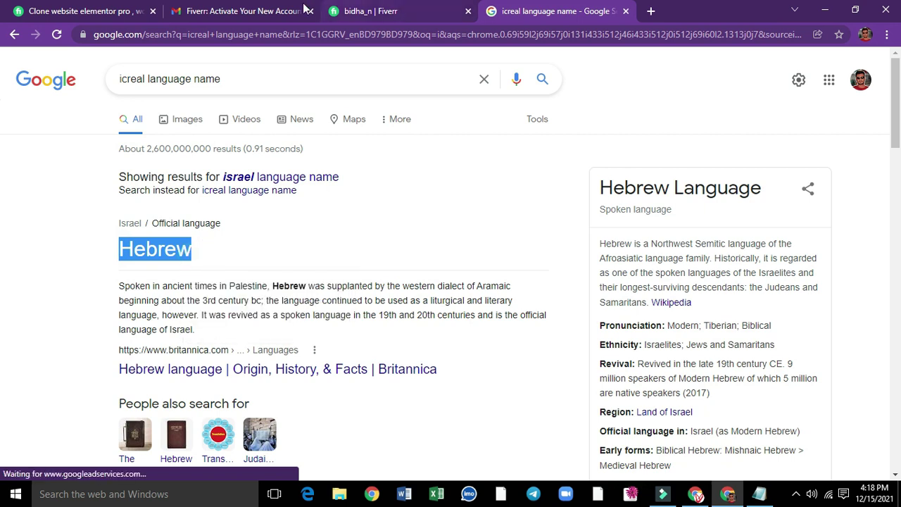
left_click(369, 11)
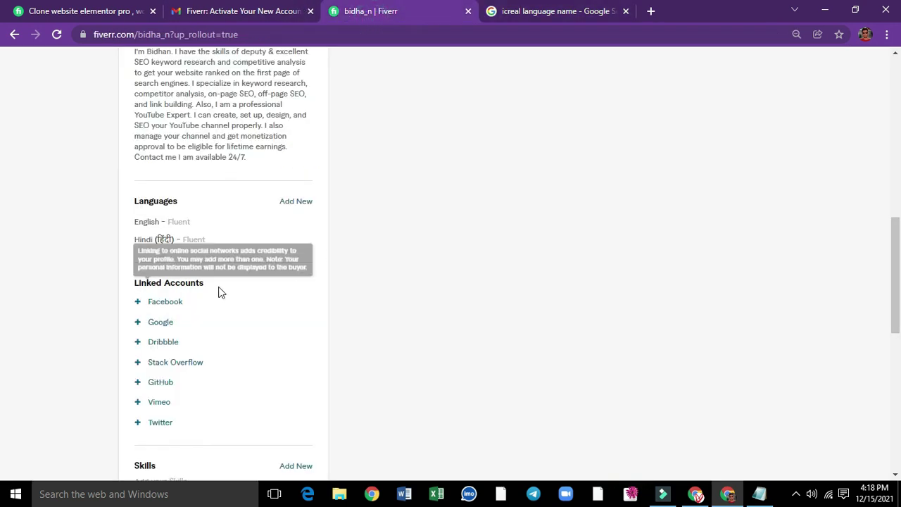
- Paste Hebrew and add Hebrew (עברית) at Fluent level as a third language
left_click(296, 205)
left_click(225, 229)
key("ctrl+v")
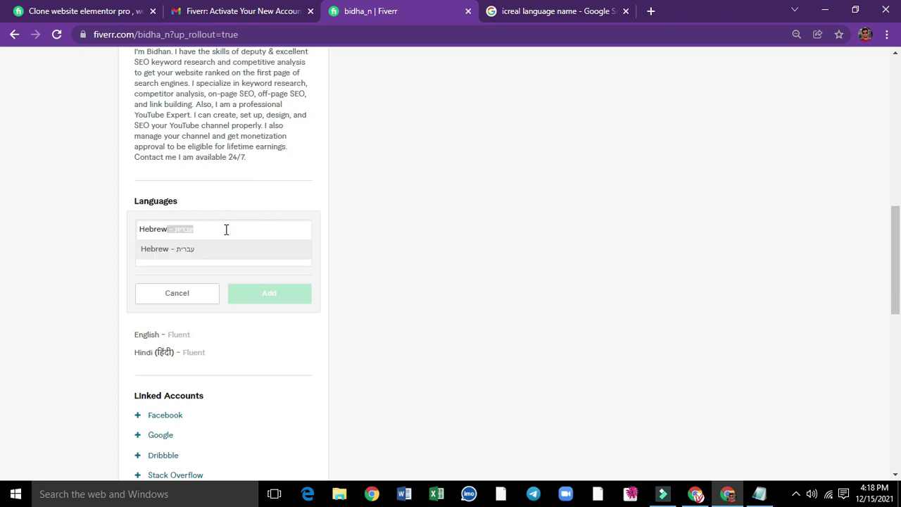
left_click(161, 250)
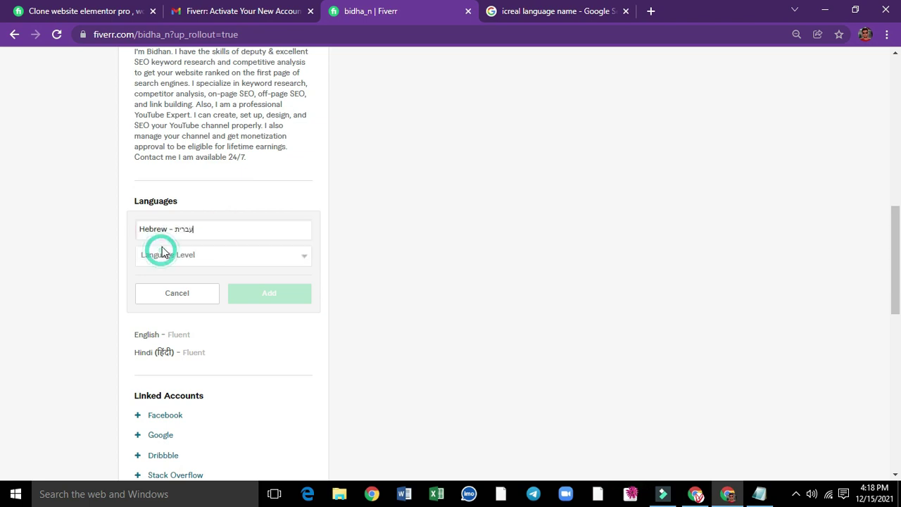
left_click(256, 258)
left_click(230, 291)
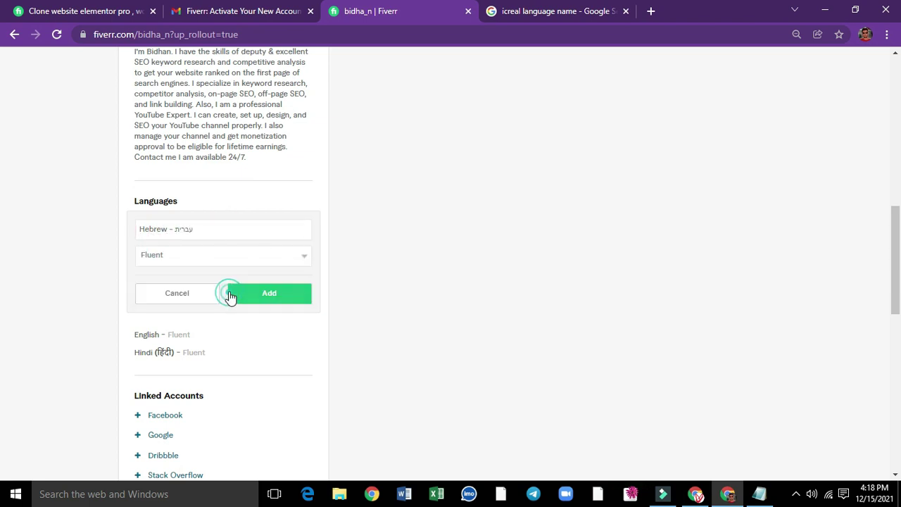
left_click(274, 296)
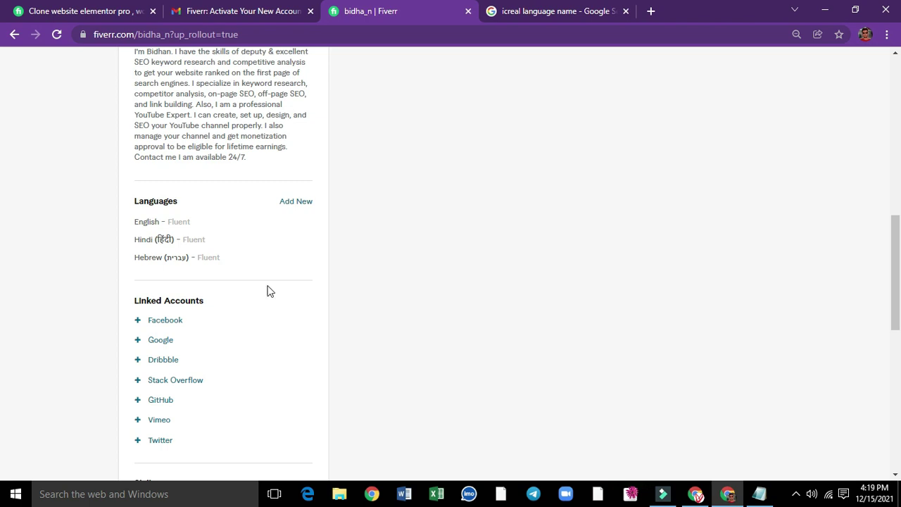
- Link the Google account under Linked Accounts by choosing it in the sign-in popup
scroll(268, 289, "down", 2)
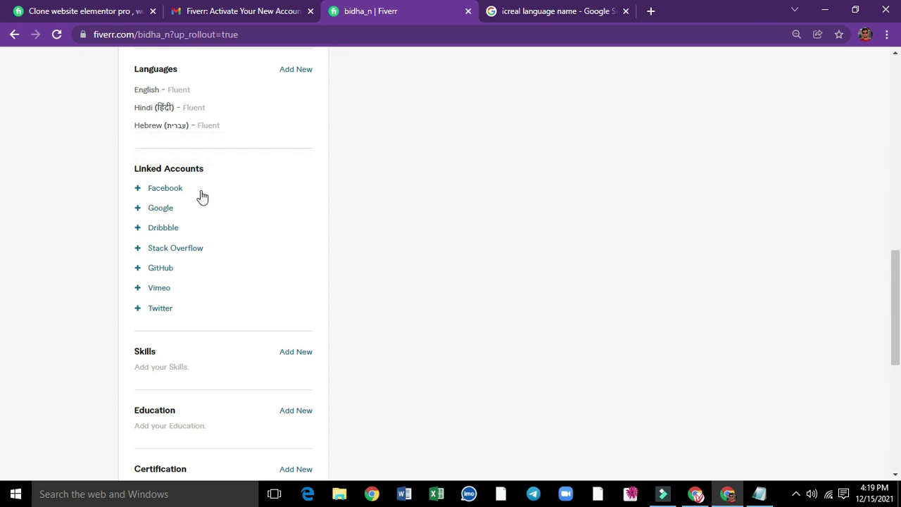
mouse_move(201, 172)
left_click(153, 208)
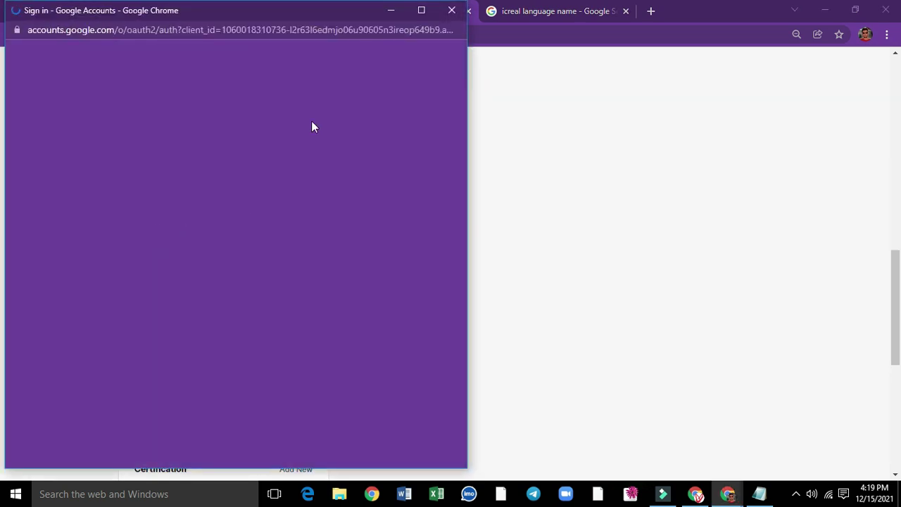
left_click_drag(266, 12, 544, 41)
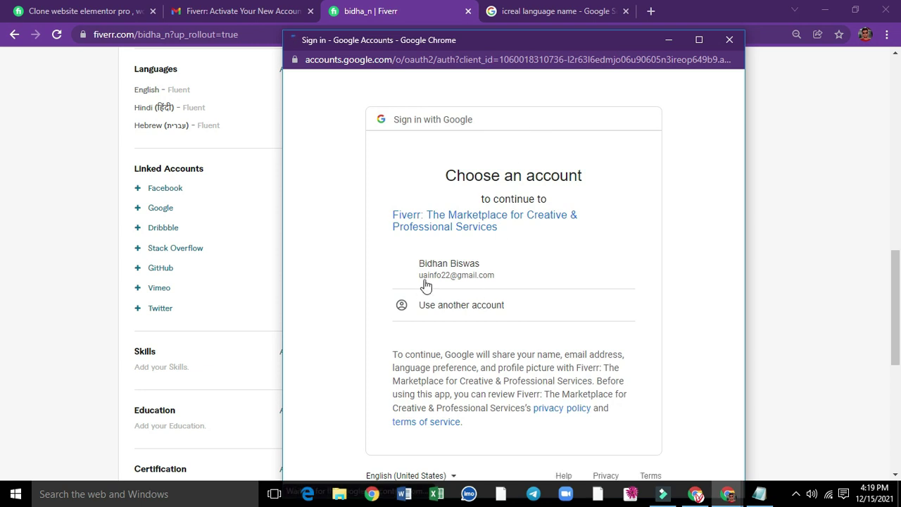
left_click(477, 277)
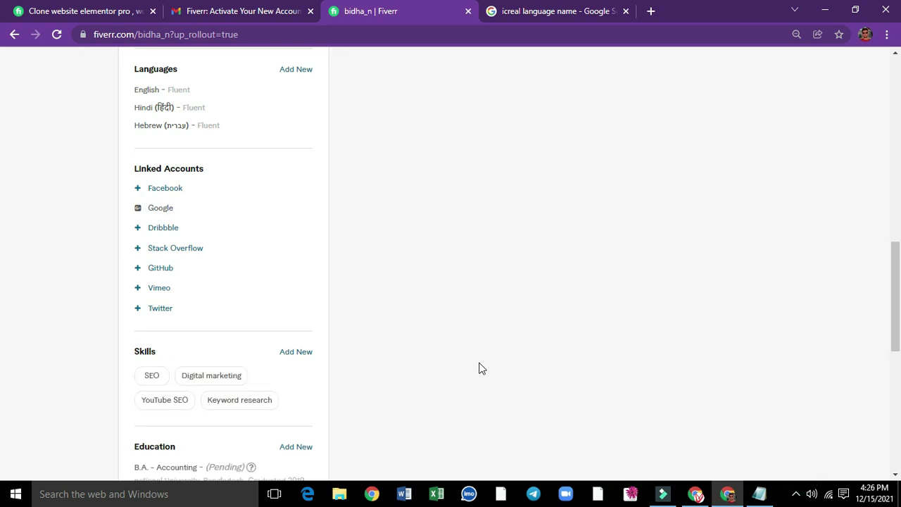
- Enter a new skill name and choose Facebook ads from the suggestions
scroll(286, 272, "down", 2)
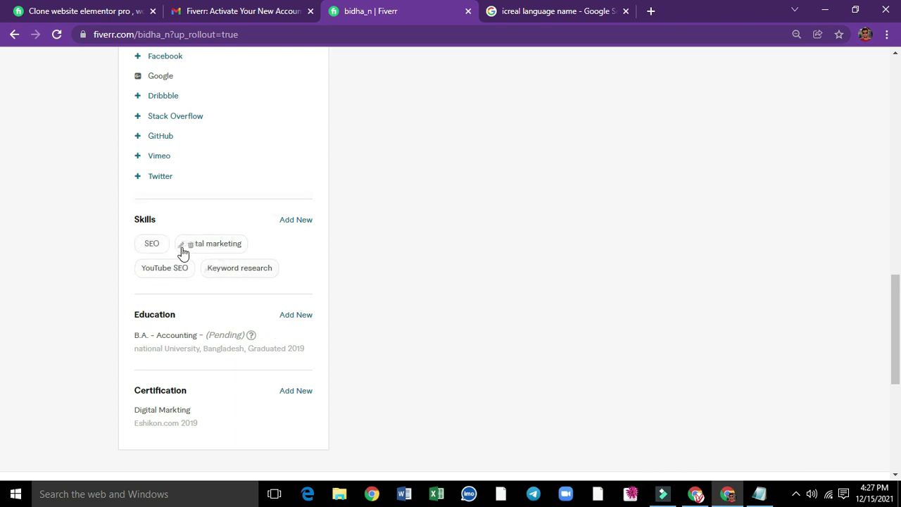
left_click(296, 220)
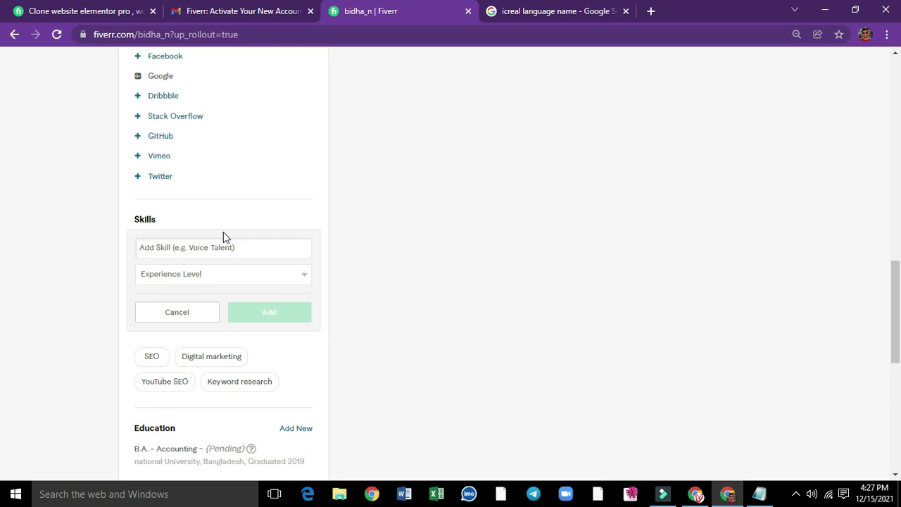
type("fa")
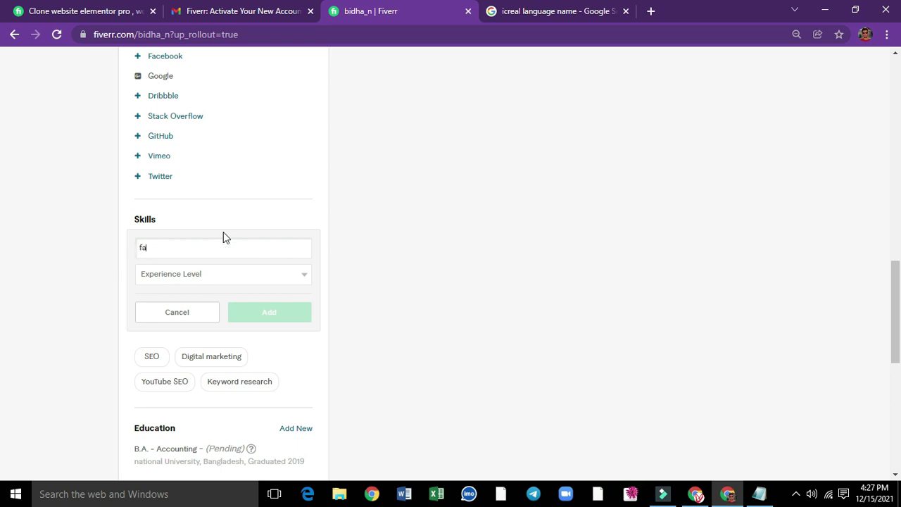
type("c")
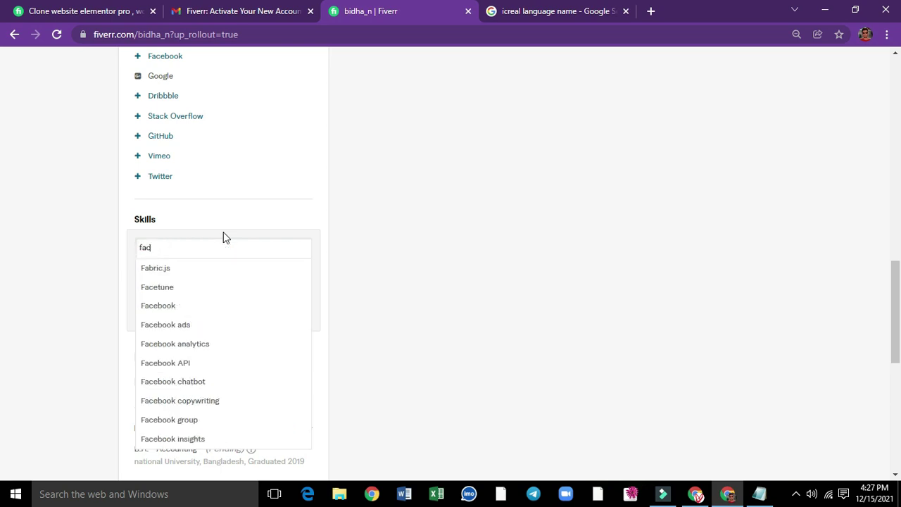
type("ebook")
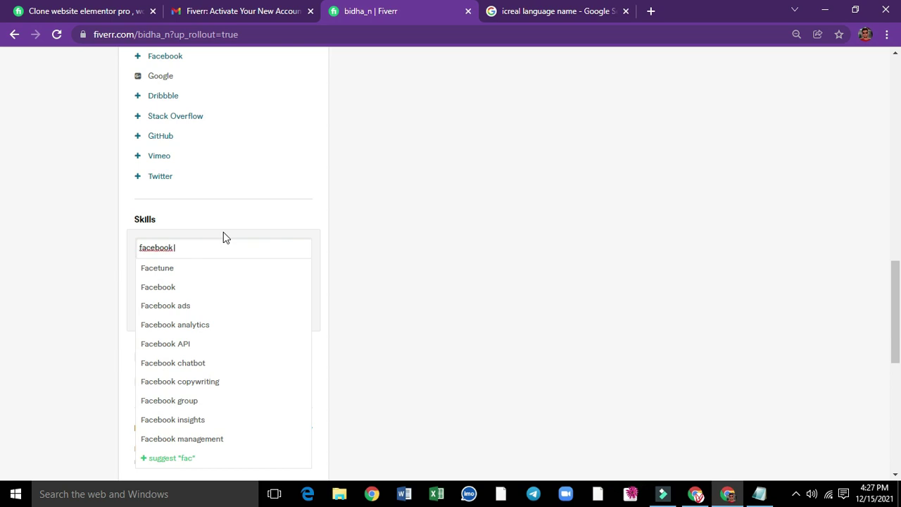
type(" mark")
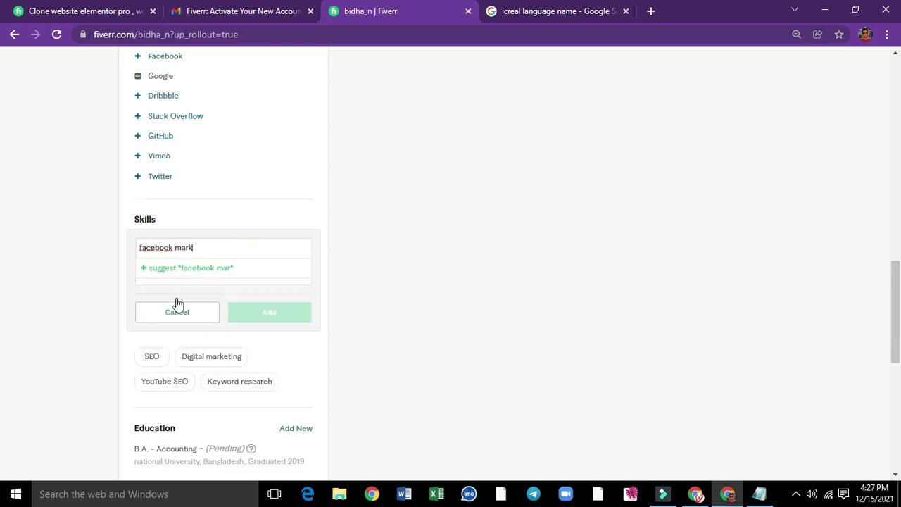
right_click(153, 250)
left_click(177, 259)
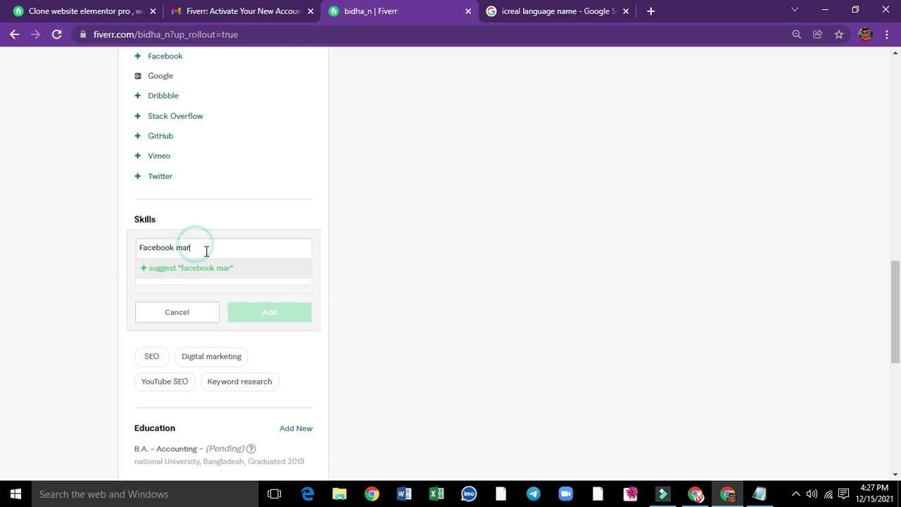
key("BackSpace")
key("BackSpace")
key("BackSpace")
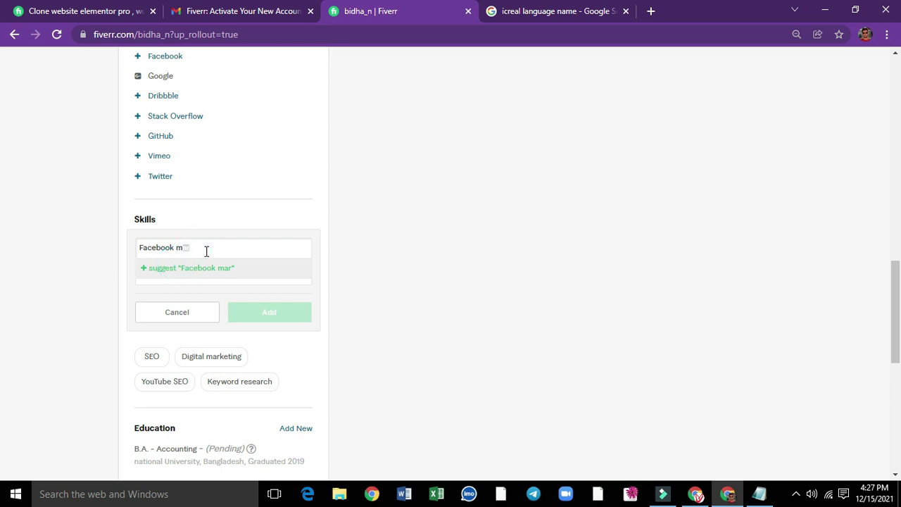
key("BackSpace")
key("BackSpace")
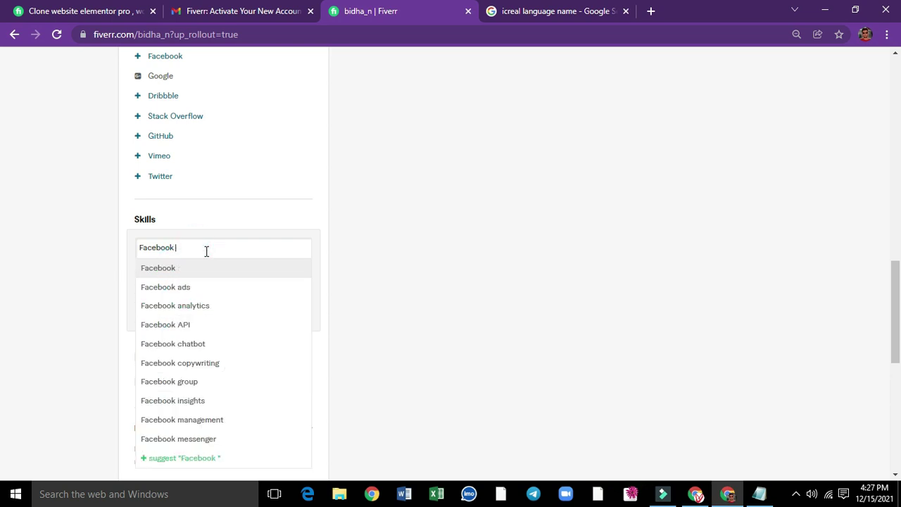
left_click(212, 286)
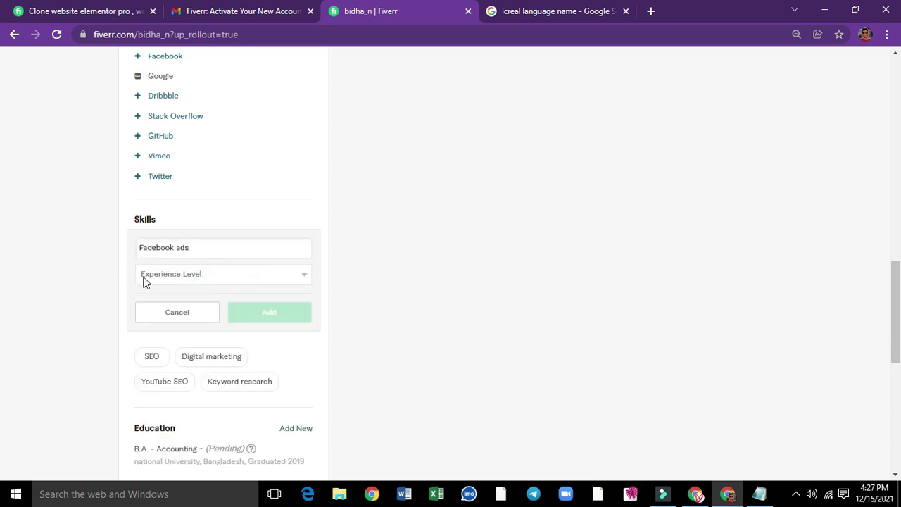
- Add Facebook ads at Expert level, then delete the new skill tag
left_click(213, 279)
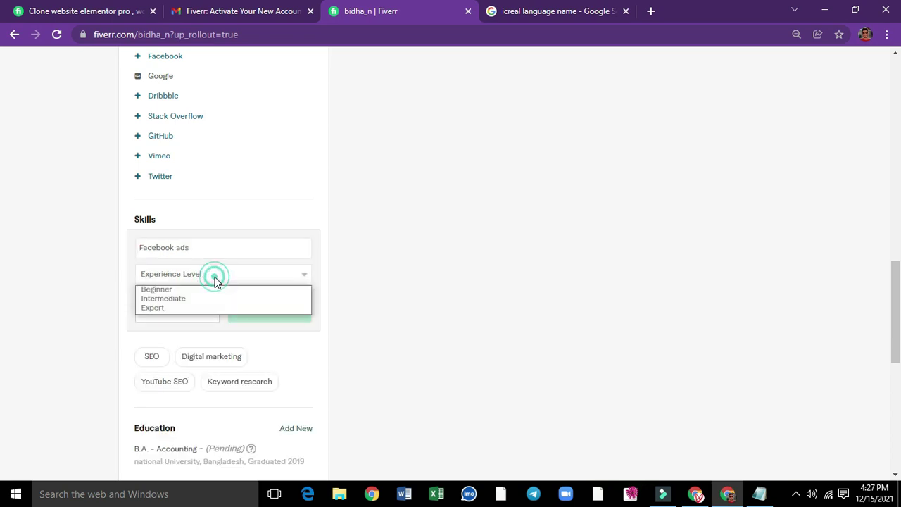
left_click(154, 308)
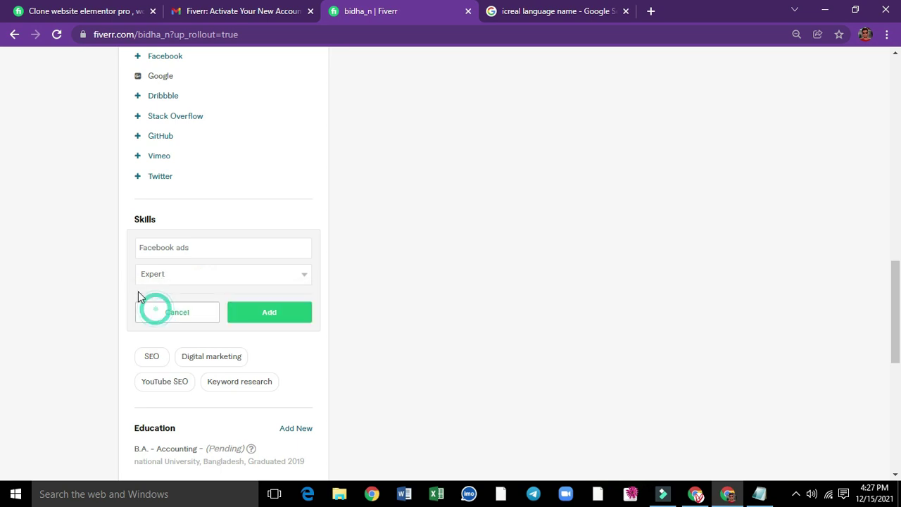
left_click(282, 317)
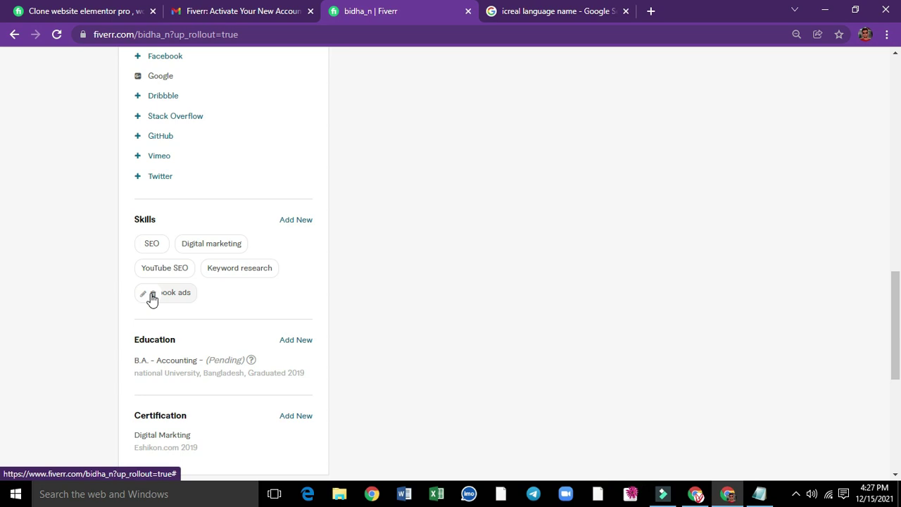
left_click(150, 299)
scroll(221, 293, "down", 2)
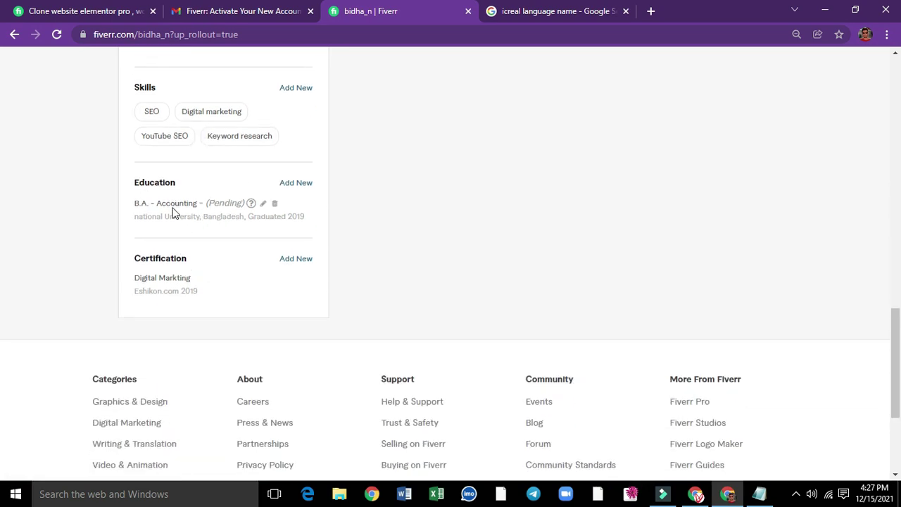
- Start a new education entry, opening and closing the Country and Title lists without choosing
left_click(296, 184)
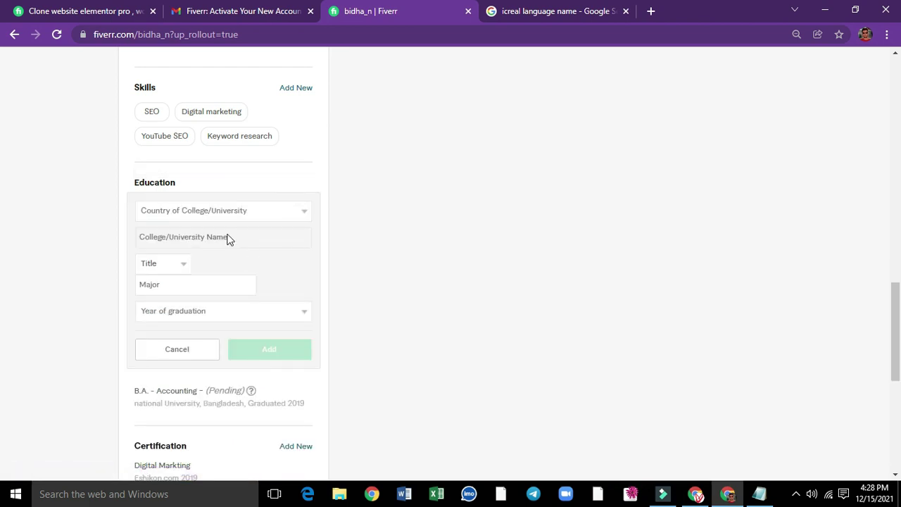
left_click(203, 217)
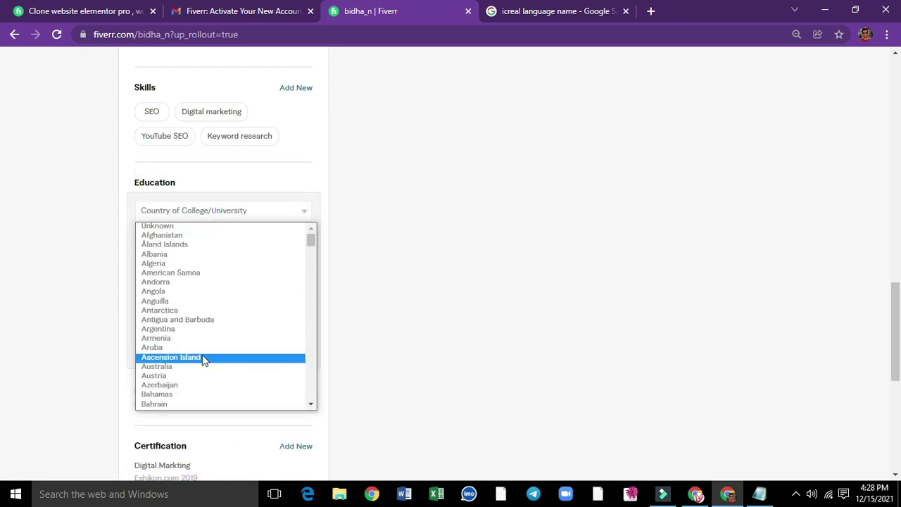
left_click(211, 197)
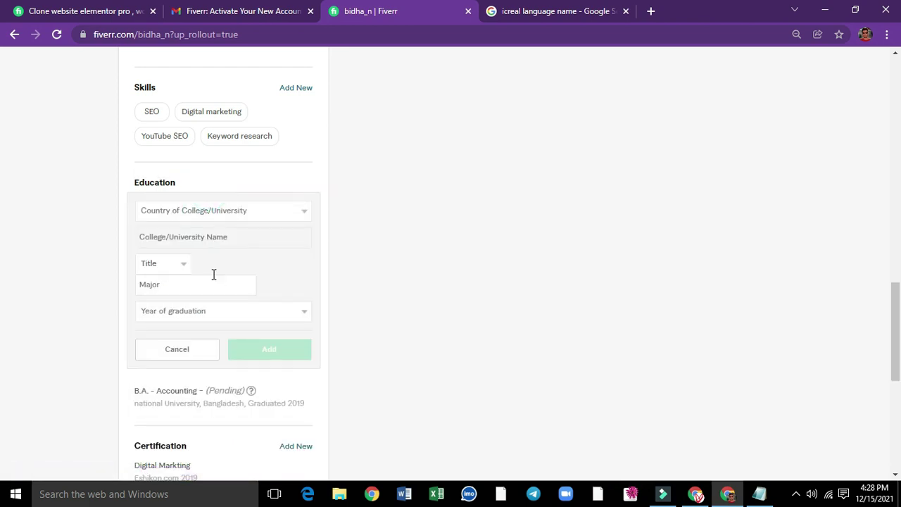
left_click(171, 239)
left_click(246, 242)
left_click(160, 269)
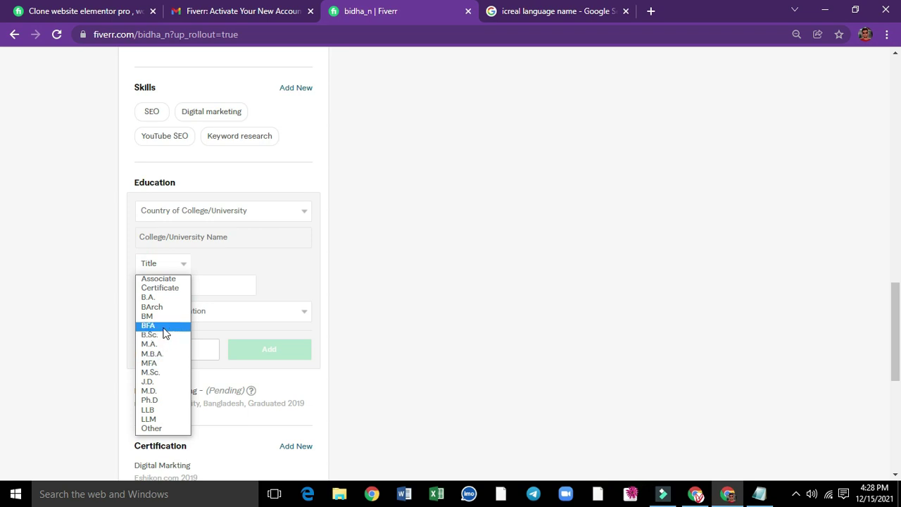
left_click(231, 242)
- Open and close the graduation Year list unchosen, then review the existing education entry
left_click(160, 287)
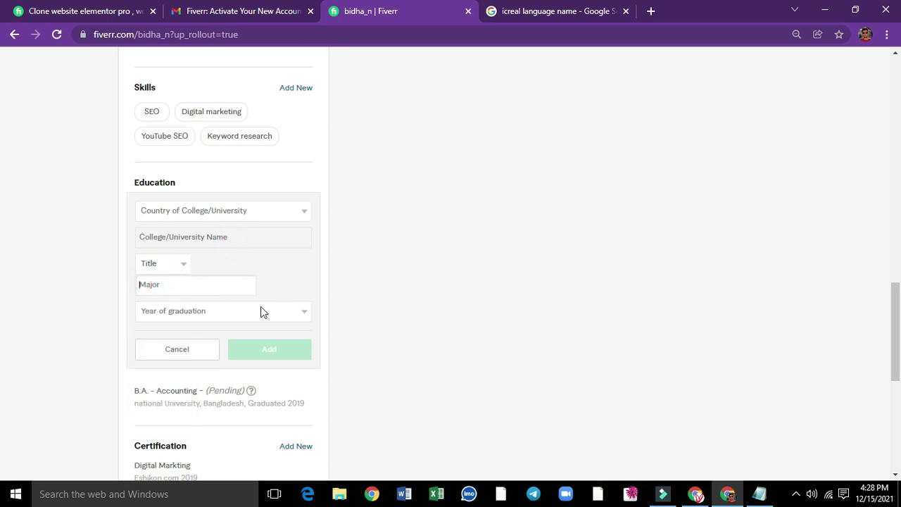
left_click(189, 315)
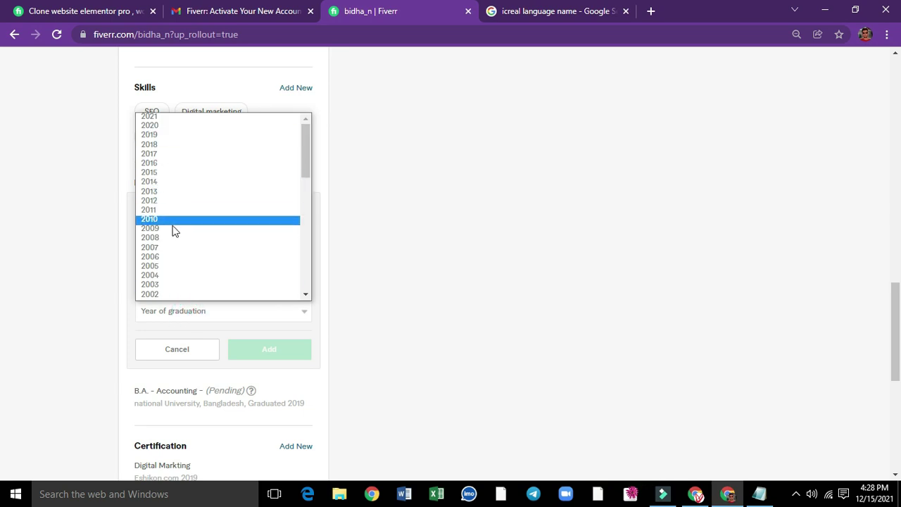
left_click(119, 266)
scroll(303, 338, "down", 1)
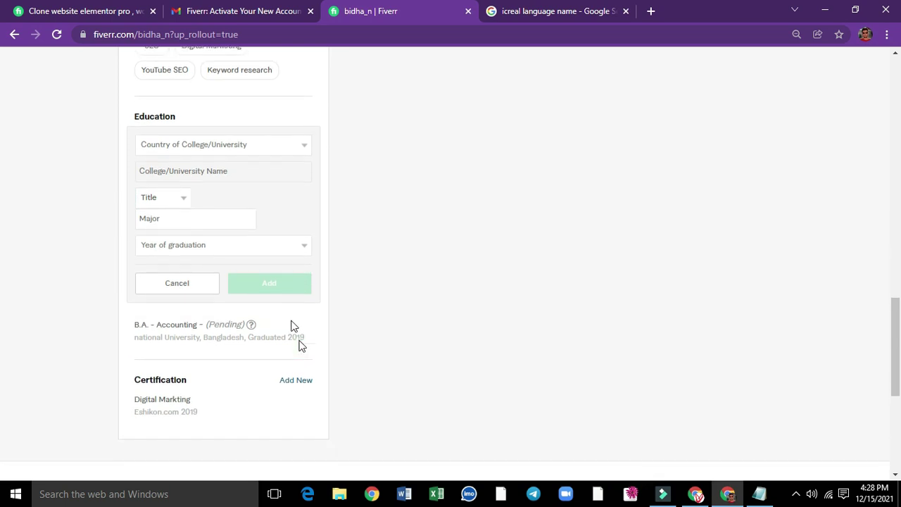
mouse_move(232, 327)
left_click_drag(139, 325, 304, 318)
left_click(249, 348)
scroll(250, 348, "down", 1)
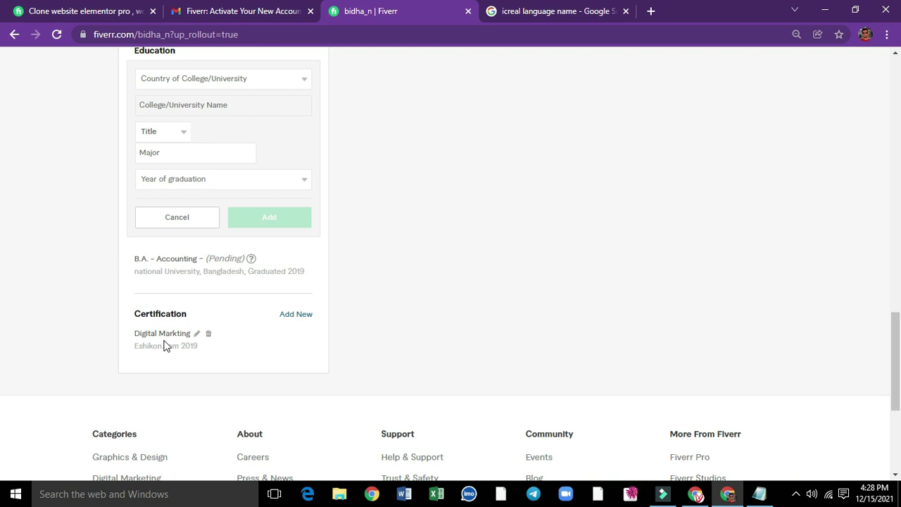
- Start a new certification and click through its name, organisation and year fields unfilled
left_click(295, 315)
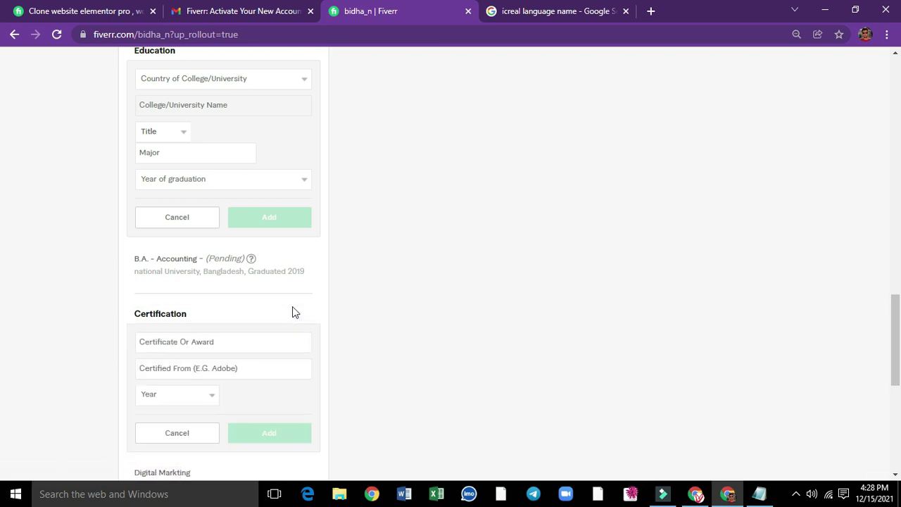
left_click(208, 344)
left_click(226, 369)
left_click(163, 404)
left_click(164, 402)
left_click(285, 432)
- Select and then deselect the Digital Markting certification title
left_click(259, 320)
scroll(277, 342, "down", 3)
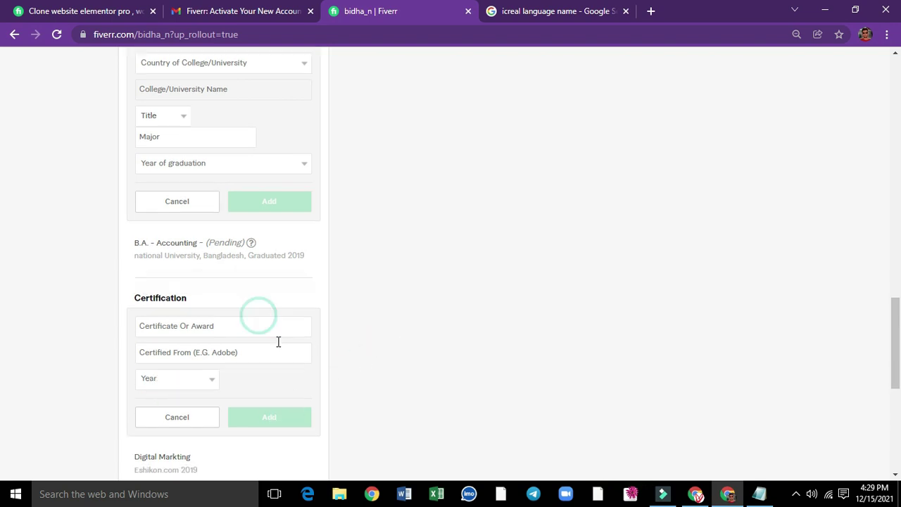
mouse_move(135, 276)
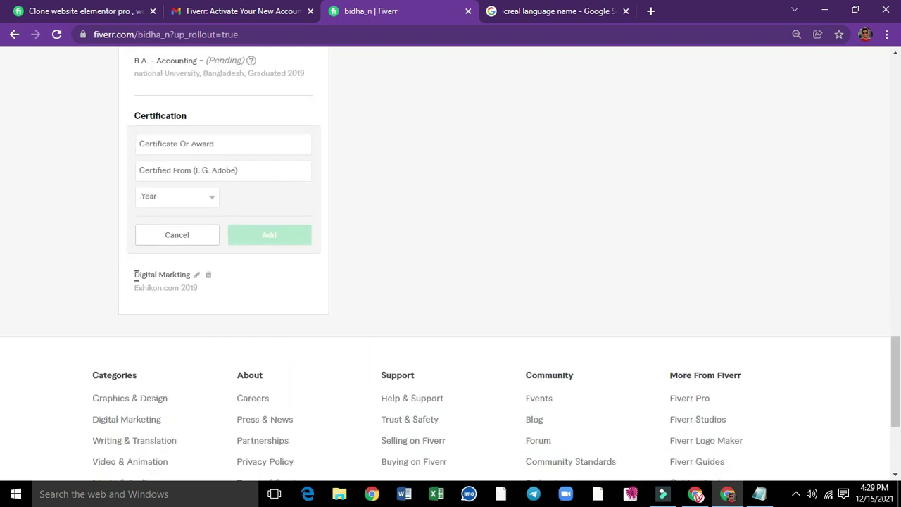
left_click_drag(136, 274, 200, 275)
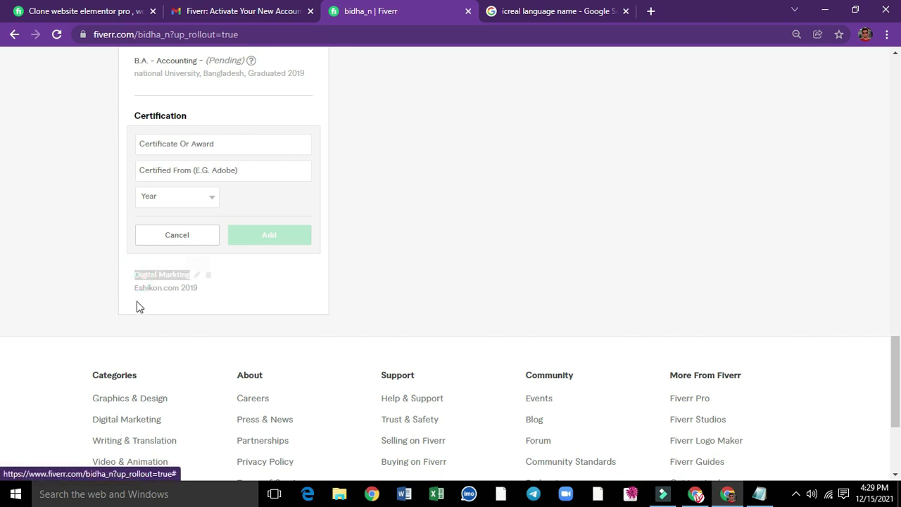
left_click(247, 296)
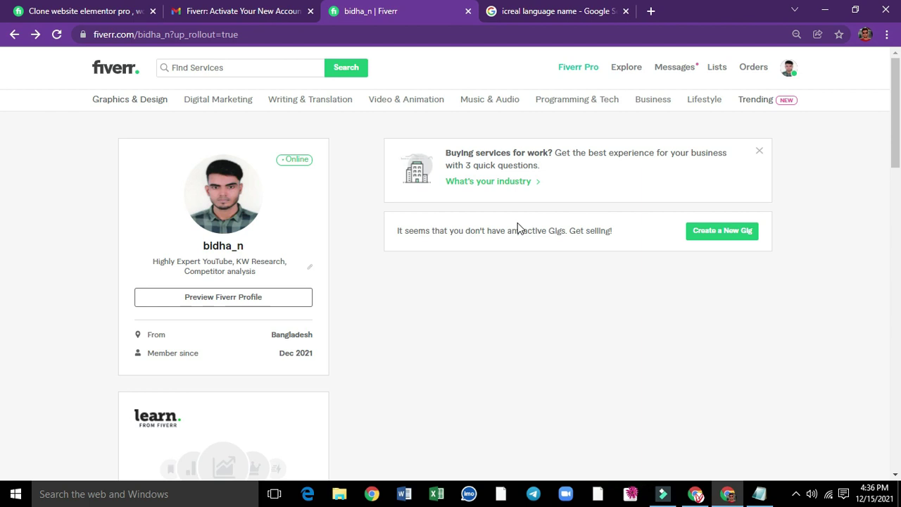
- Go from the avatar menu's Dashboard through Start Selling to Become a Seller
left_click(788, 69)
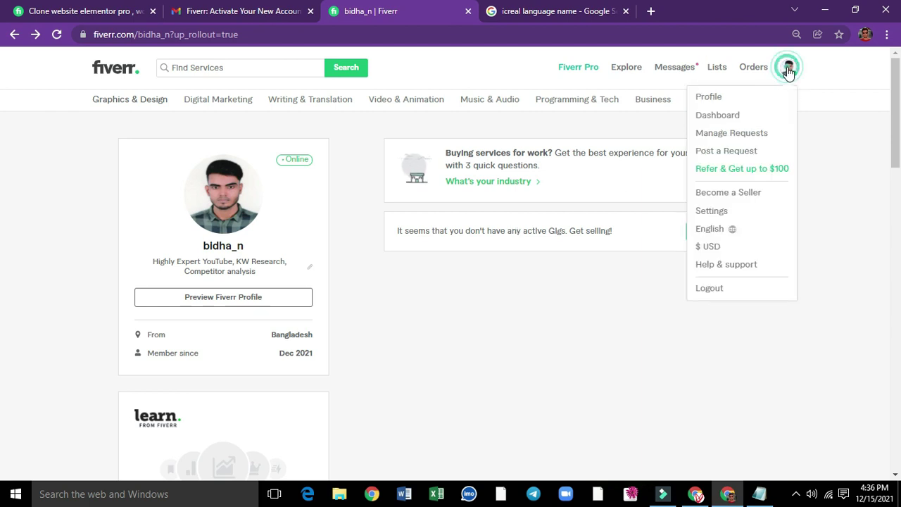
left_click(718, 117)
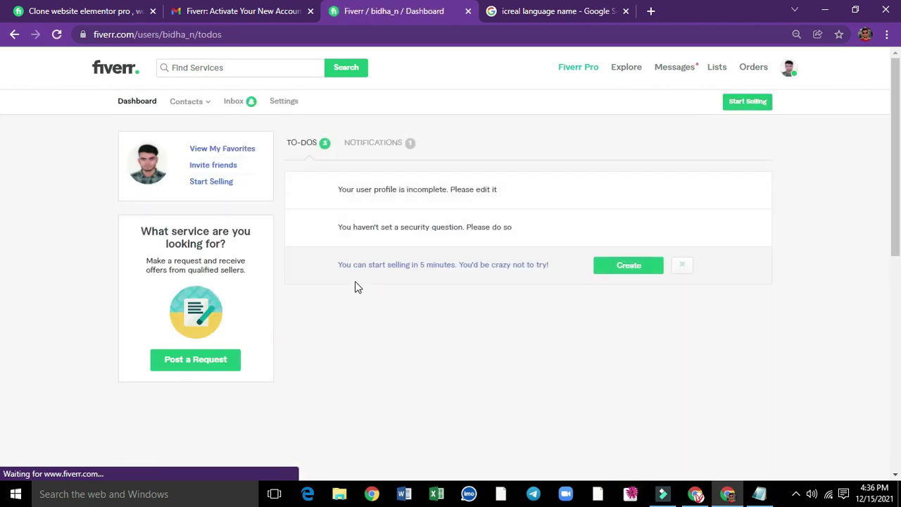
left_click(750, 102)
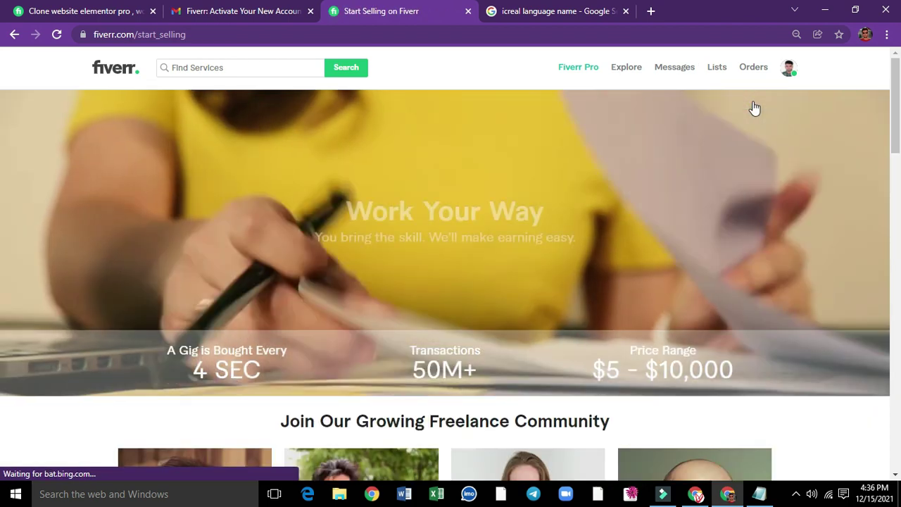
scroll(695, 258, "down", 6)
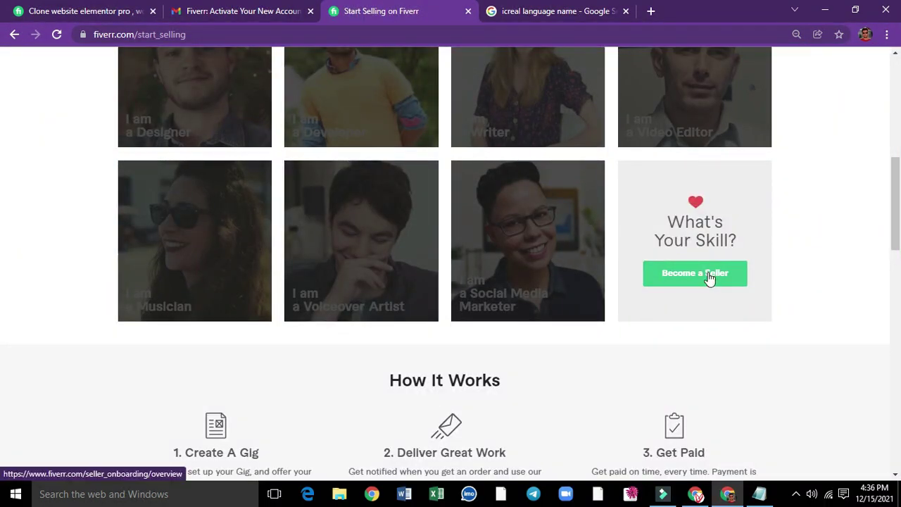
left_click(709, 278)
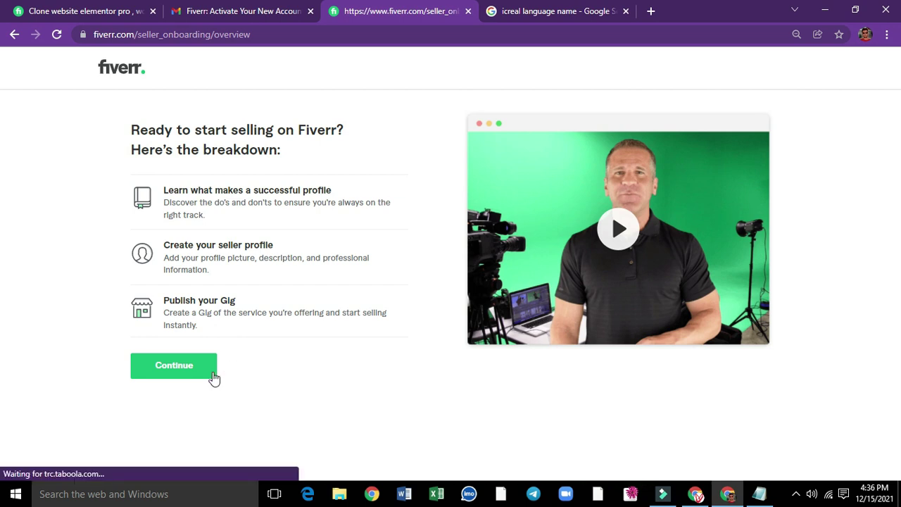
- Continue past the overview, successful-profile and steer-clear pages to Personal Info
left_click_drag(131, 128, 273, 152)
left_click(274, 152)
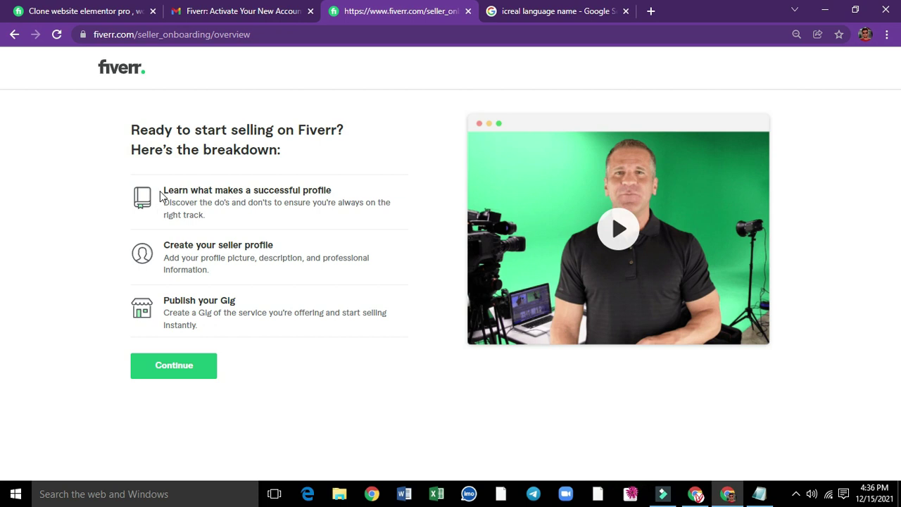
left_click(176, 372)
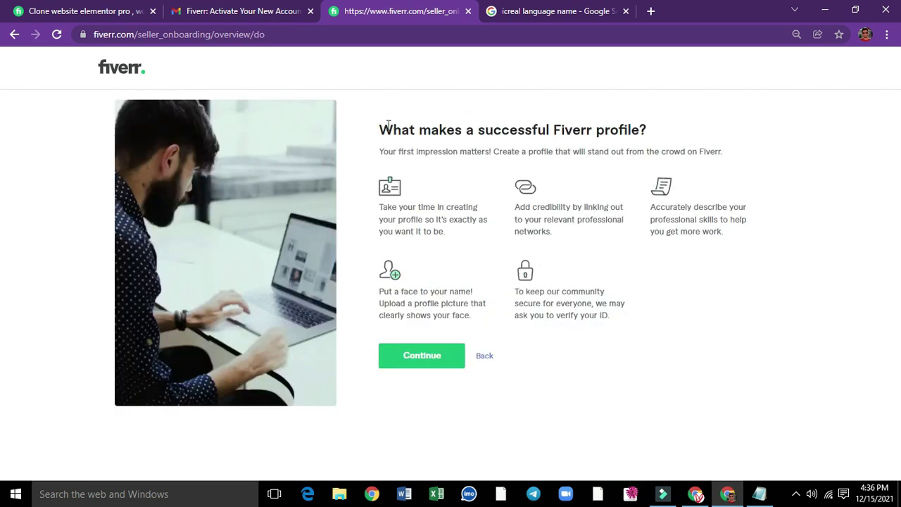
left_click_drag(384, 126, 624, 317)
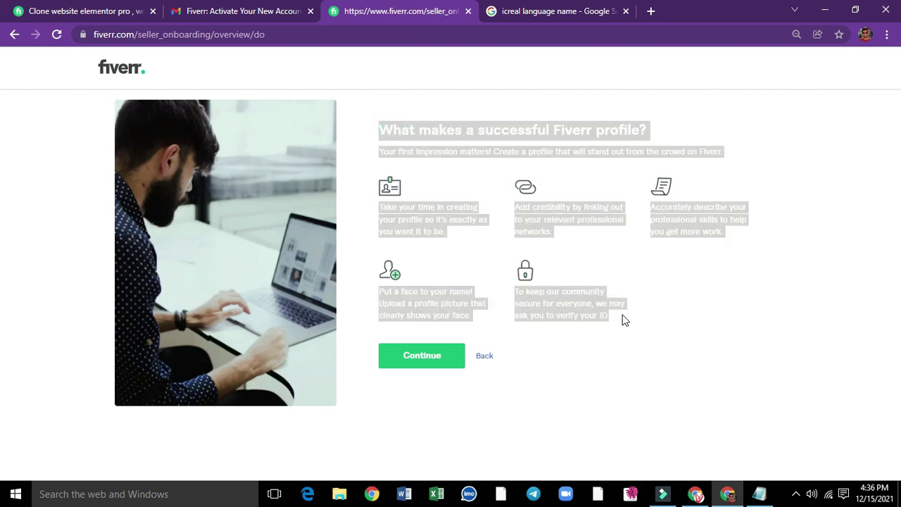
left_click(505, 128)
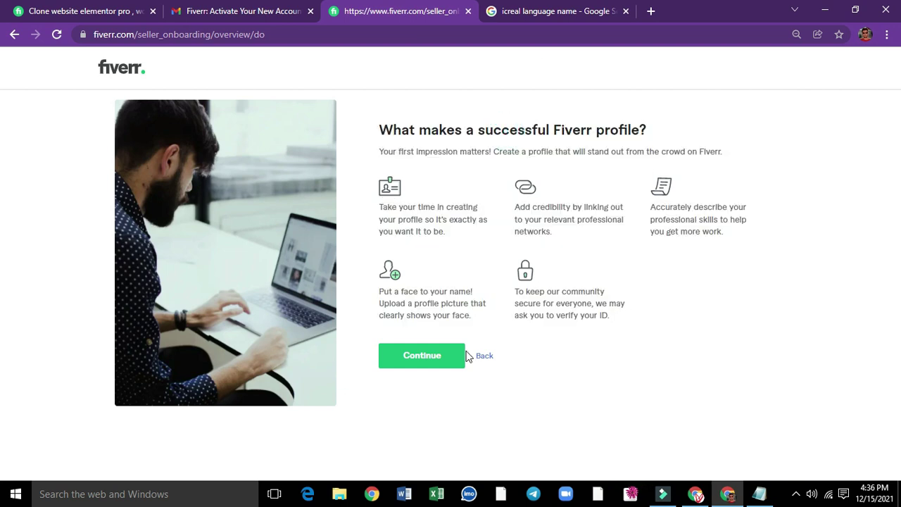
left_click(426, 361)
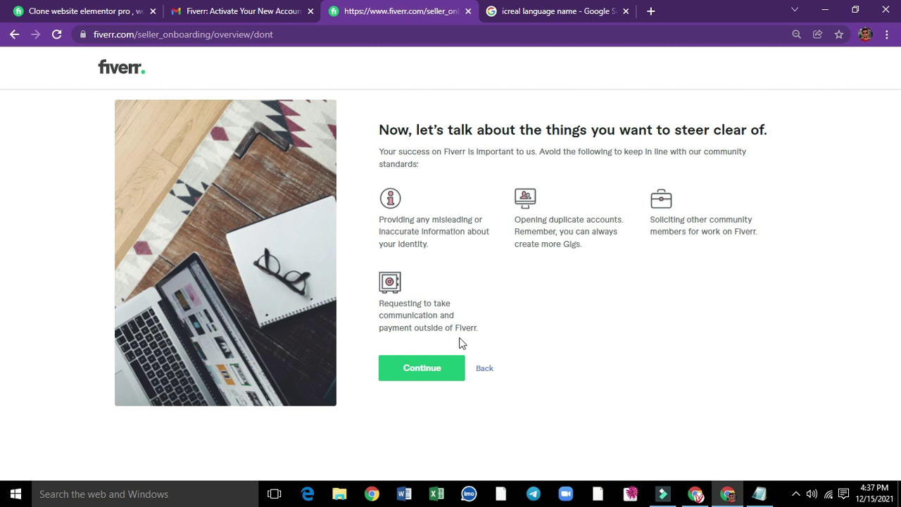
left_click(423, 373)
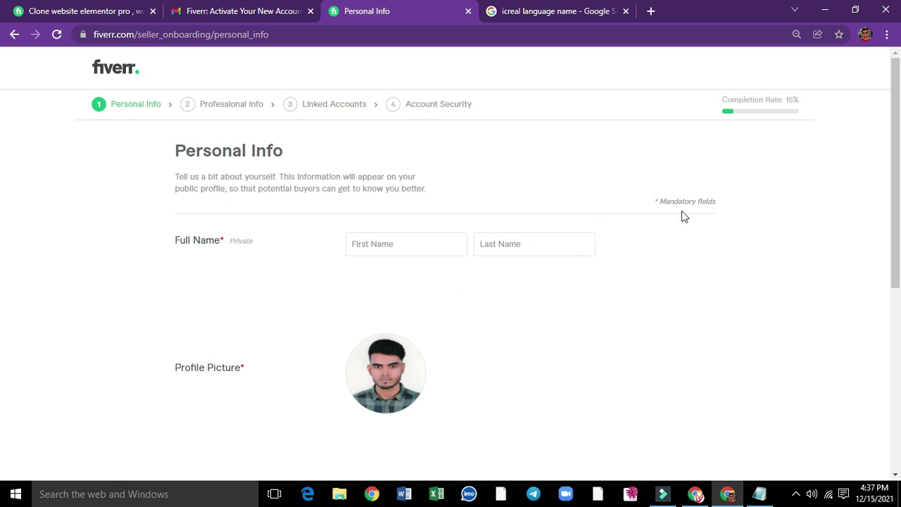
- Enter the seller's first name and last name in the Personal Info fields
left_click(434, 245)
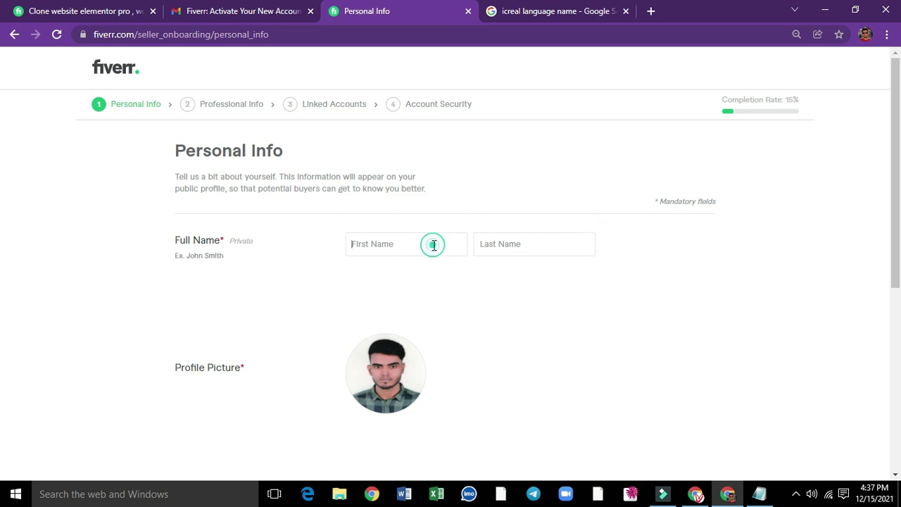
left_click_drag(175, 243, 221, 241)
left_click(442, 243)
type("Bldhan")
key("BackSpace")
key("BackSpace")
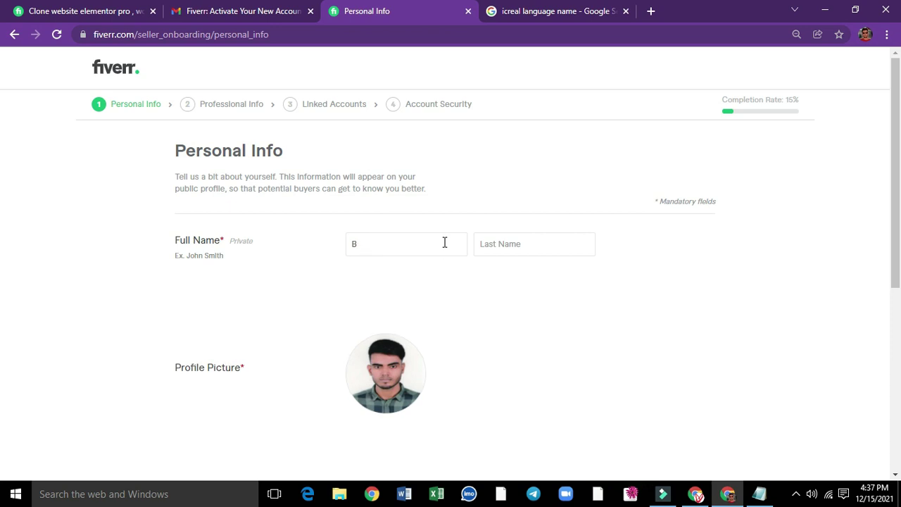
key("Tab")
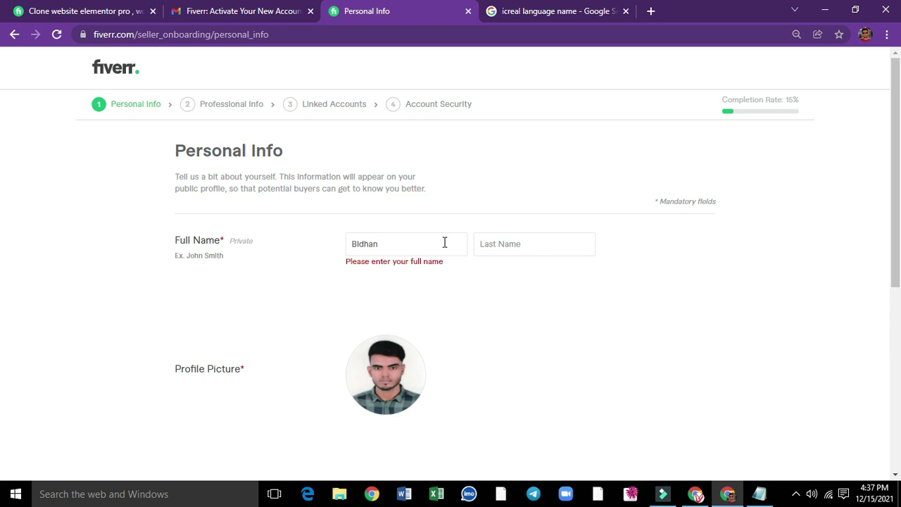
left_click(448, 245)
left_click(531, 243)
left_click(509, 244)
type("Biswas")
left_click(532, 291)
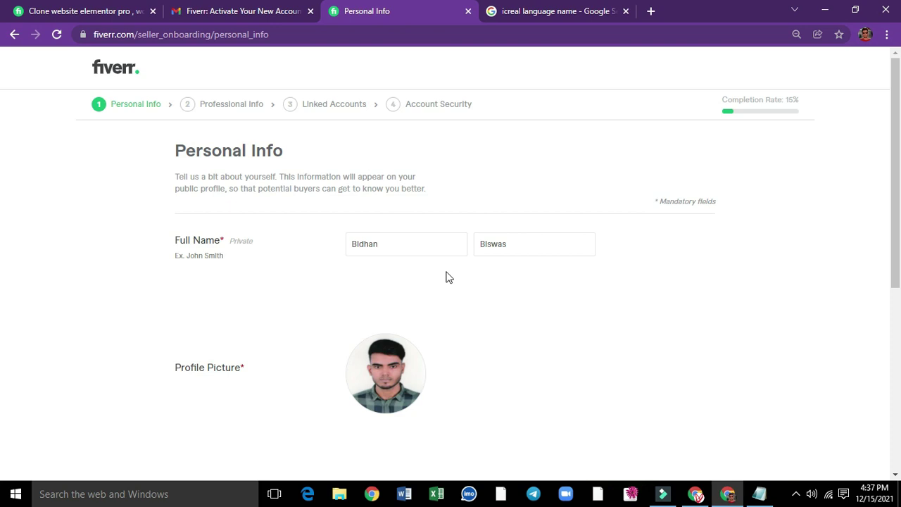
- Scroll through the Personal Info page to review it and check the first name
scroll(485, 243, "down", 1)
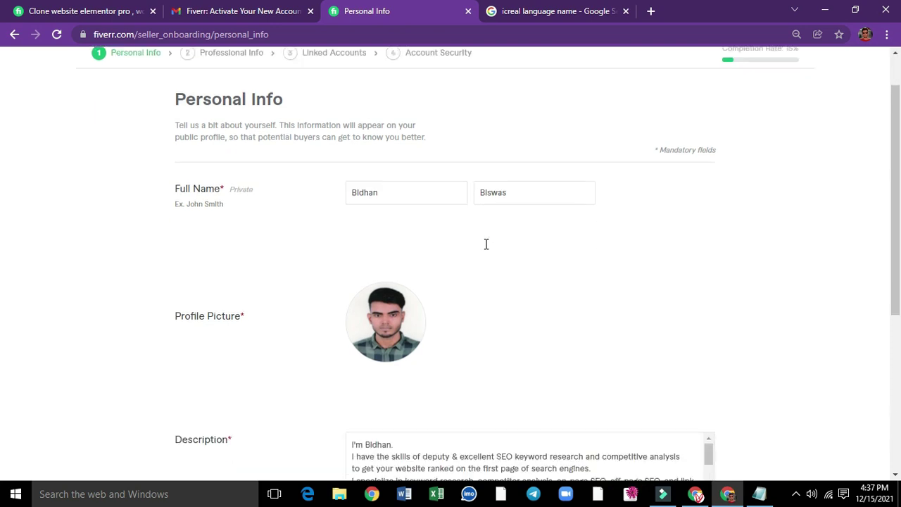
scroll(554, 184, "down", 2)
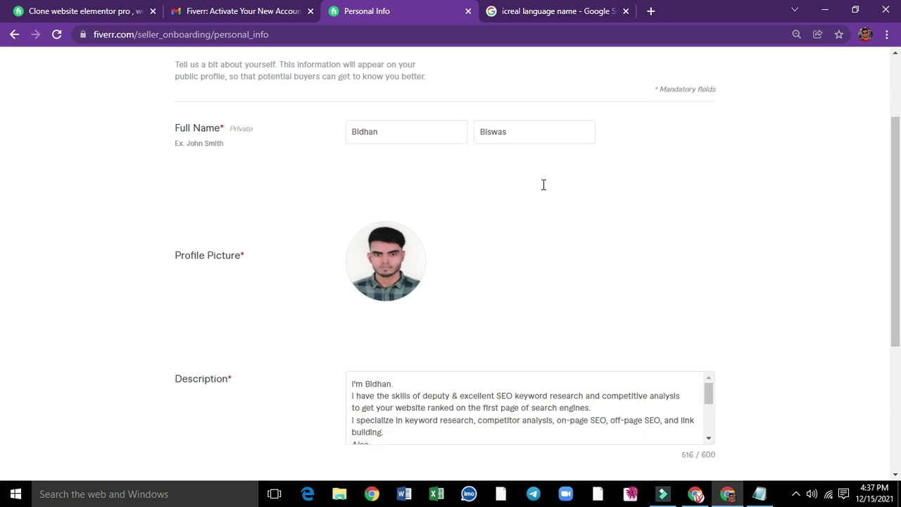
mouse_move(386, 181)
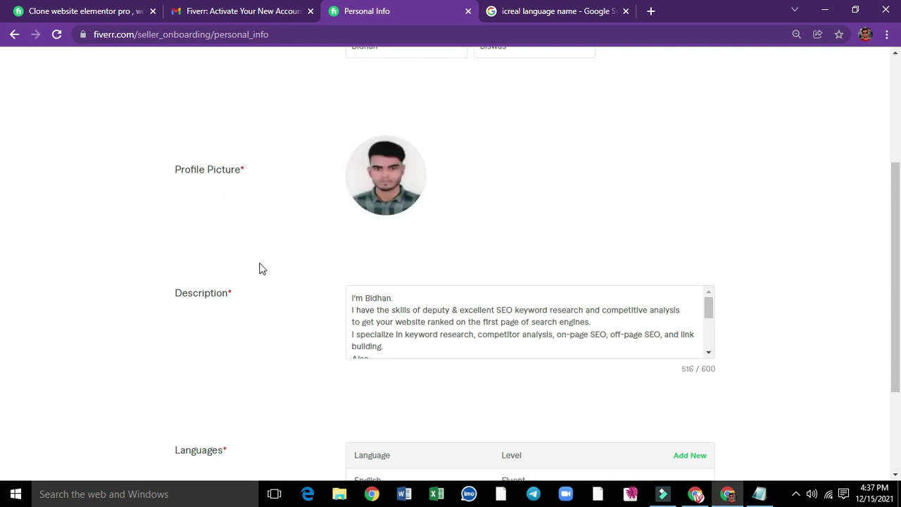
scroll(474, 249, "down", 2)
scroll(667, 204, "down", 2)
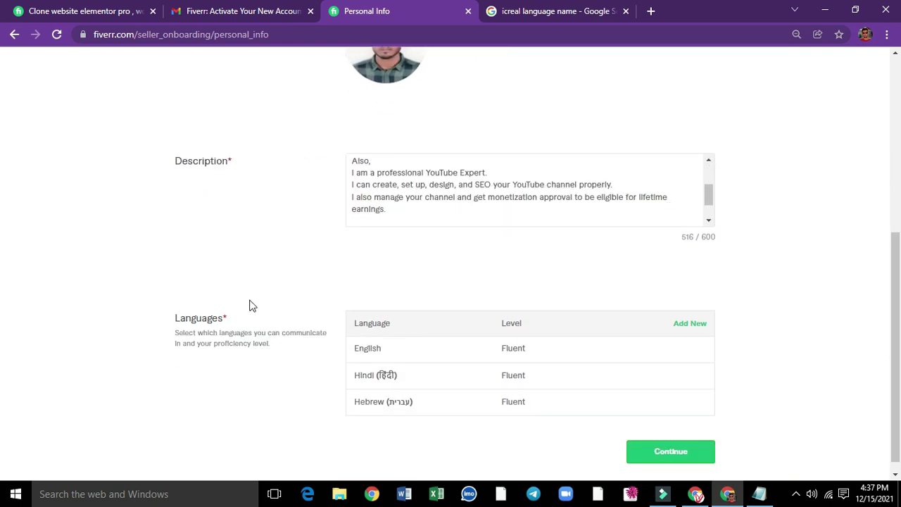
scroll(221, 306, "down", 1)
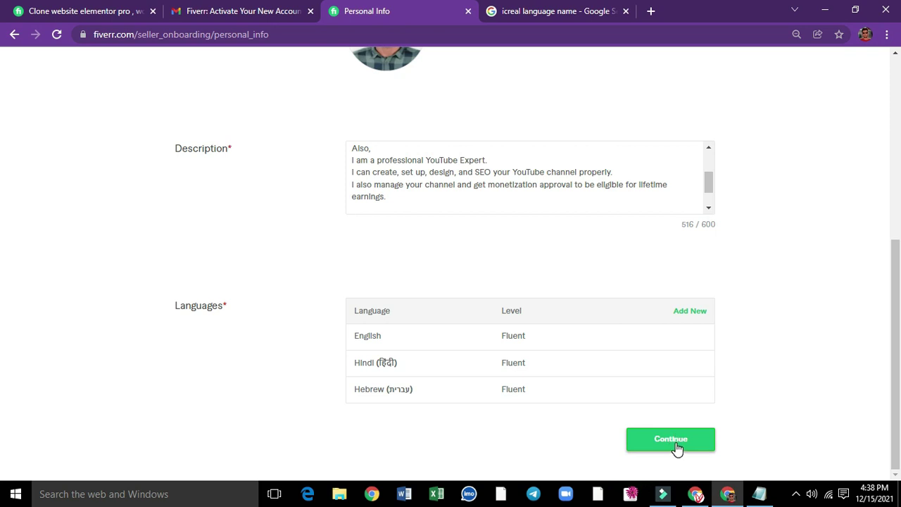
scroll(588, 368, "up", 5)
left_click(361, 242)
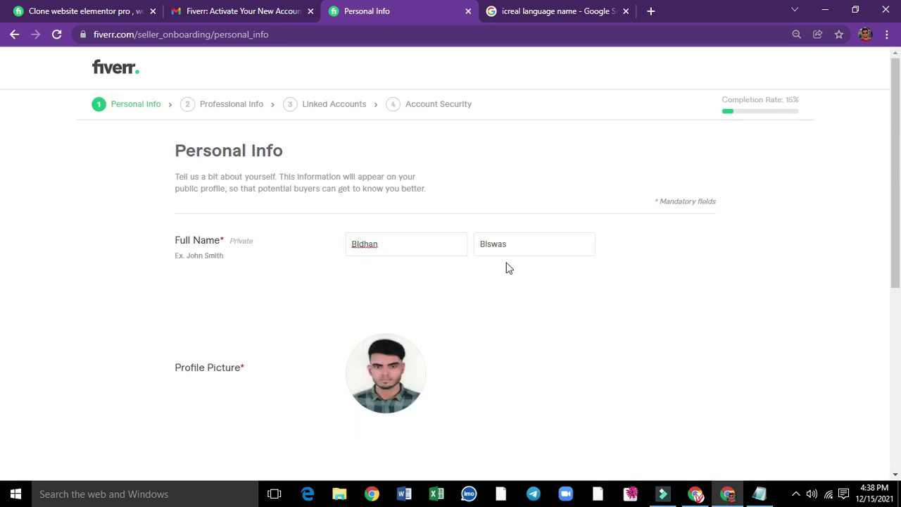
scroll(634, 329, "down", 5)
scroll(561, 302, "up", 5)
scroll(561, 301, "down", 5)
- Continue to Professional Info and set the occupation to Digital Marketing, from 2019 to 2021
left_click(690, 438)
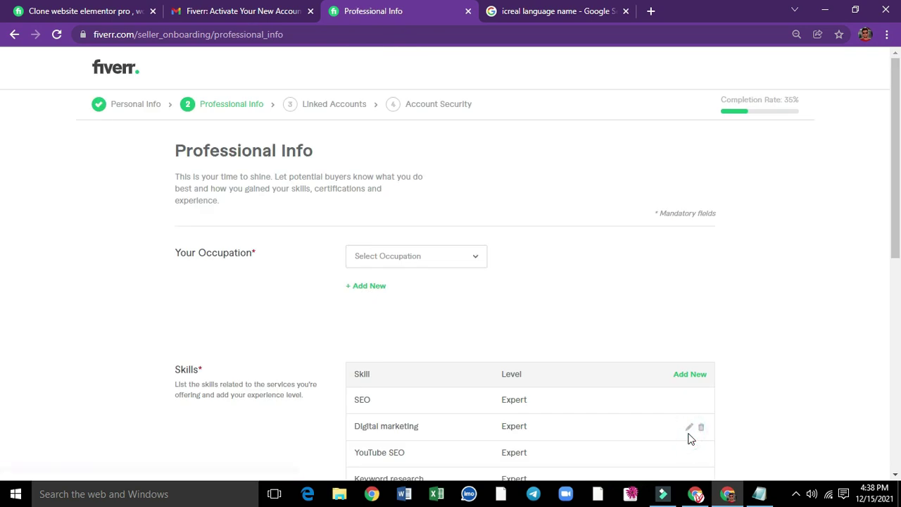
scroll(563, 243, "down", 1)
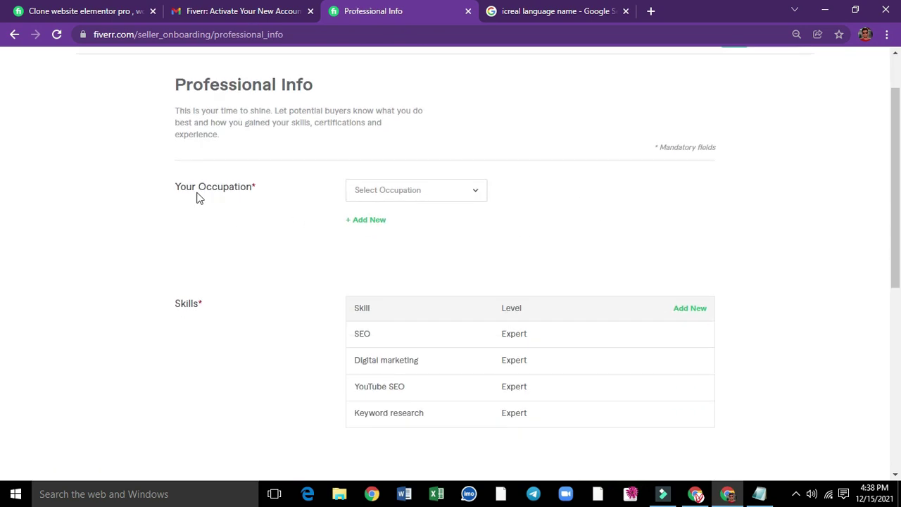
left_click(454, 190)
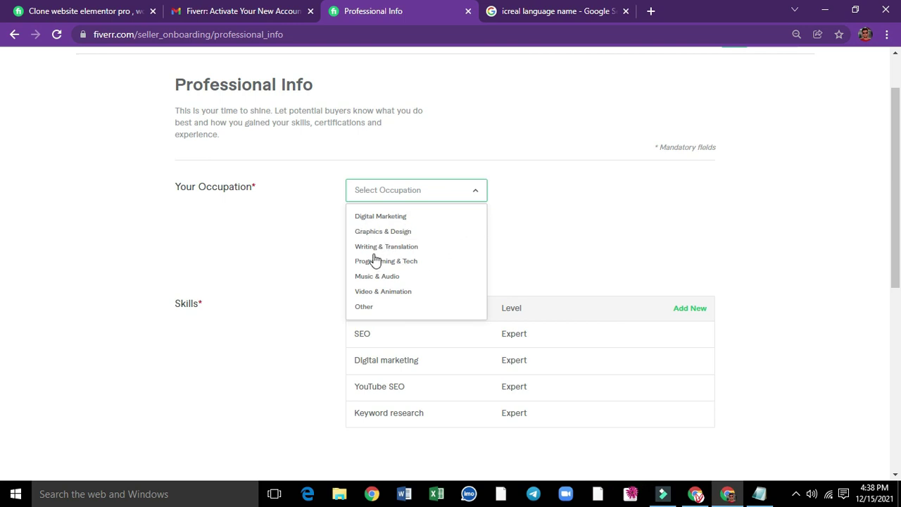
left_click(390, 220)
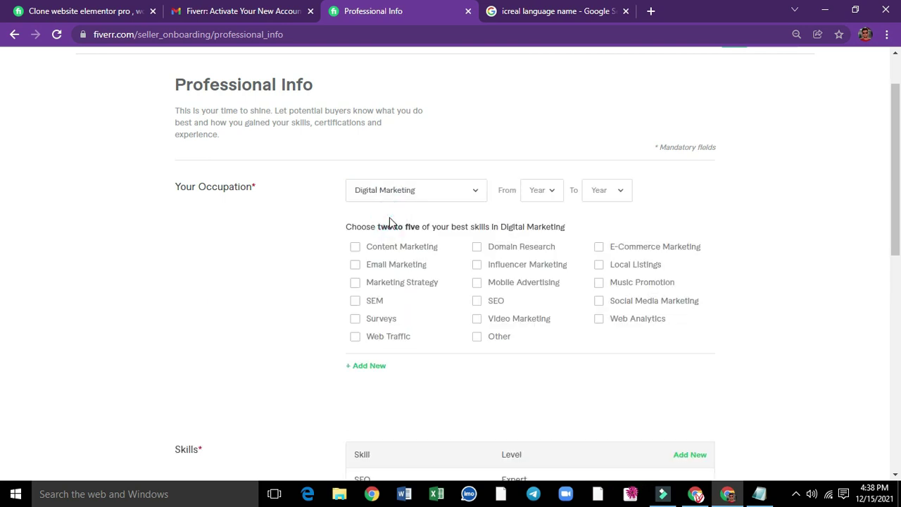
left_click(543, 192)
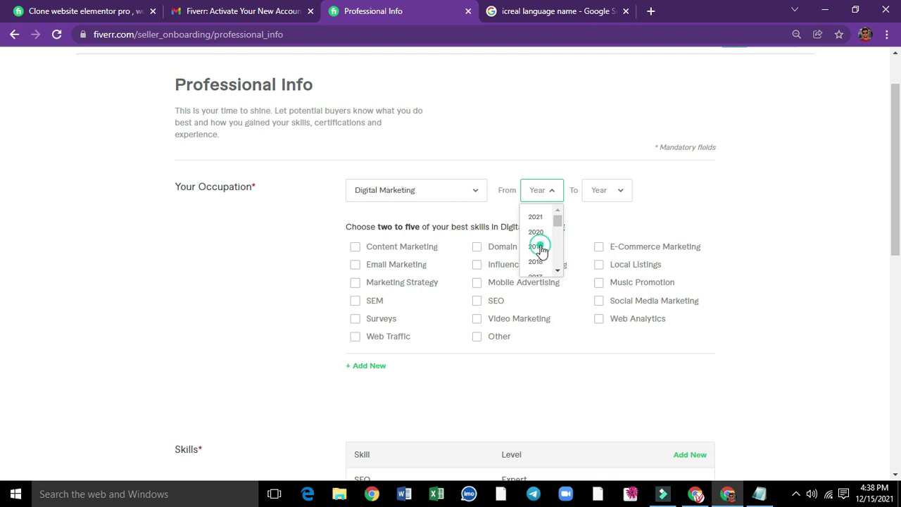
left_click(536, 247)
left_click(609, 189)
left_click(609, 218)
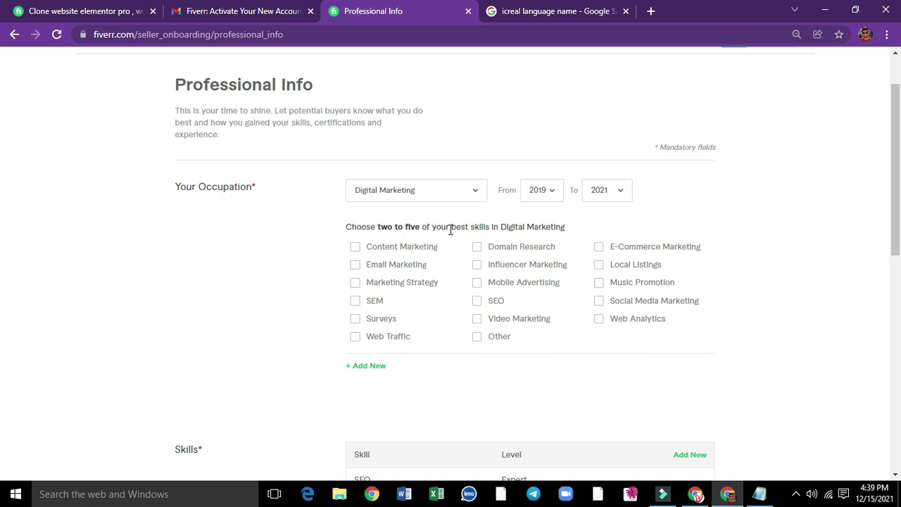
- Tick Content Marketing, Influencer Marketing, SEO, Social Media Marketing and Video Marketing as best skills
scroll(570, 238, "down", 1)
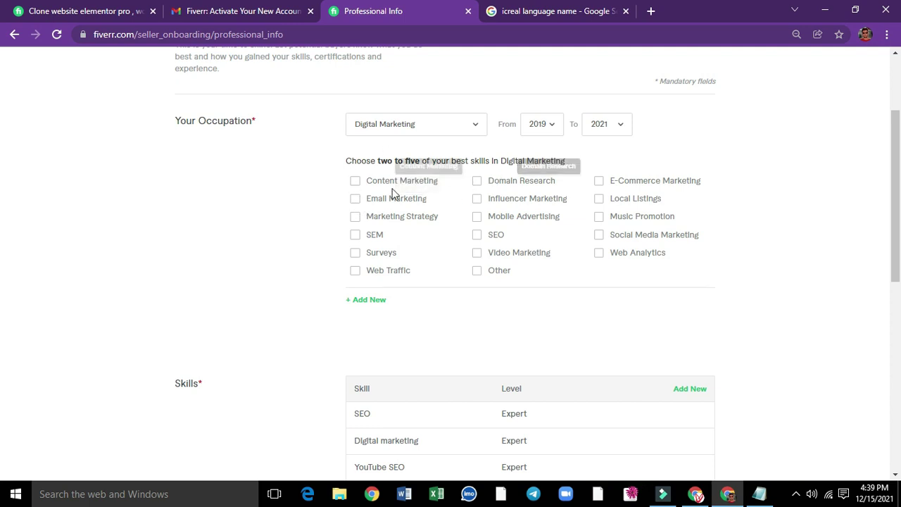
left_click(355, 184)
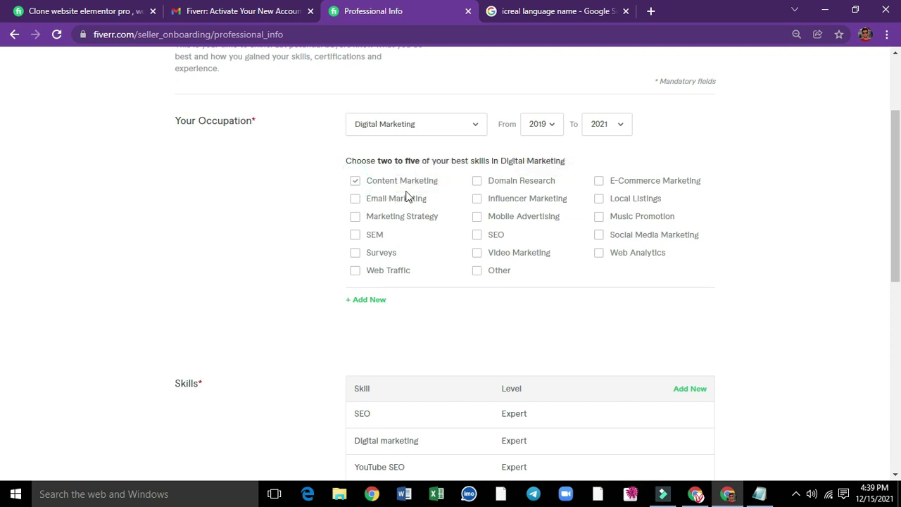
left_click(476, 201)
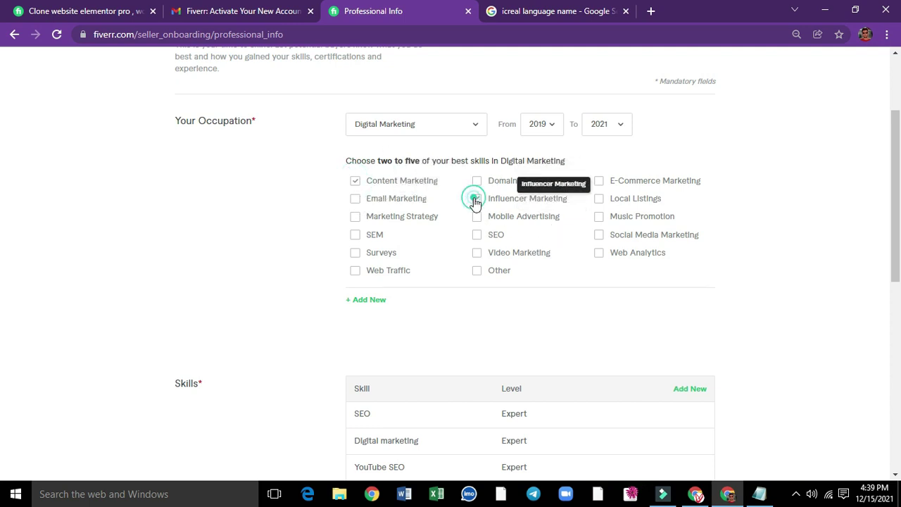
left_click(476, 234)
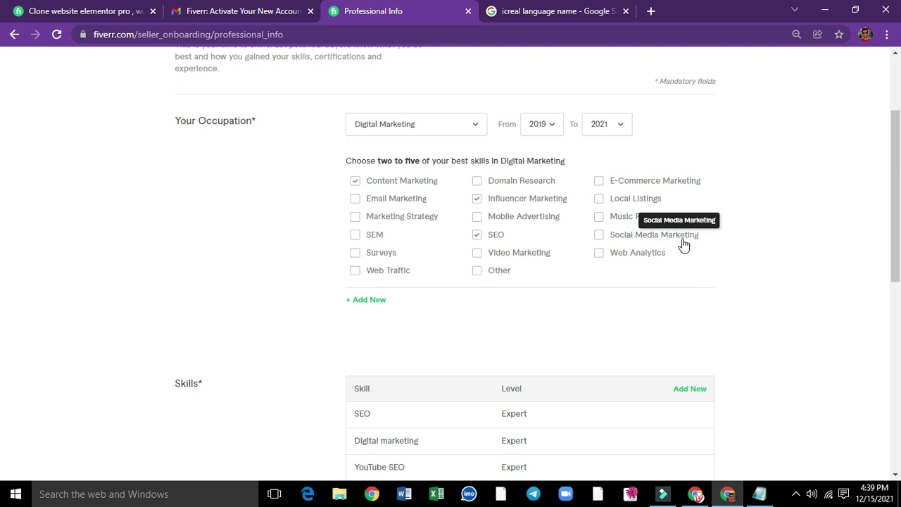
left_click(600, 237)
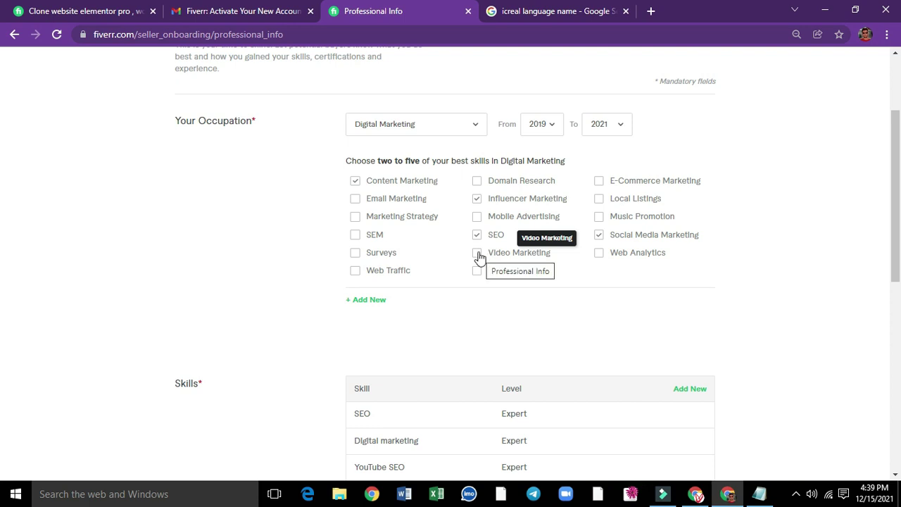
left_click(477, 254)
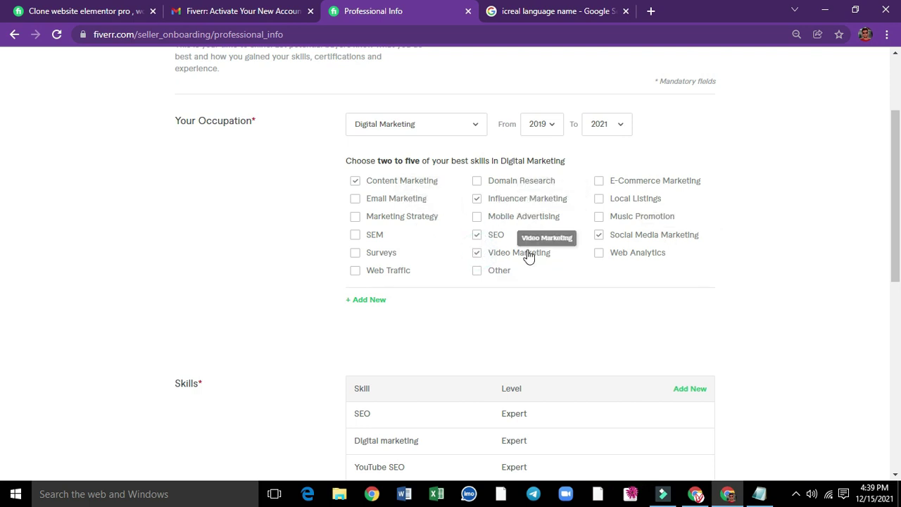
scroll(578, 235, "down", 1)
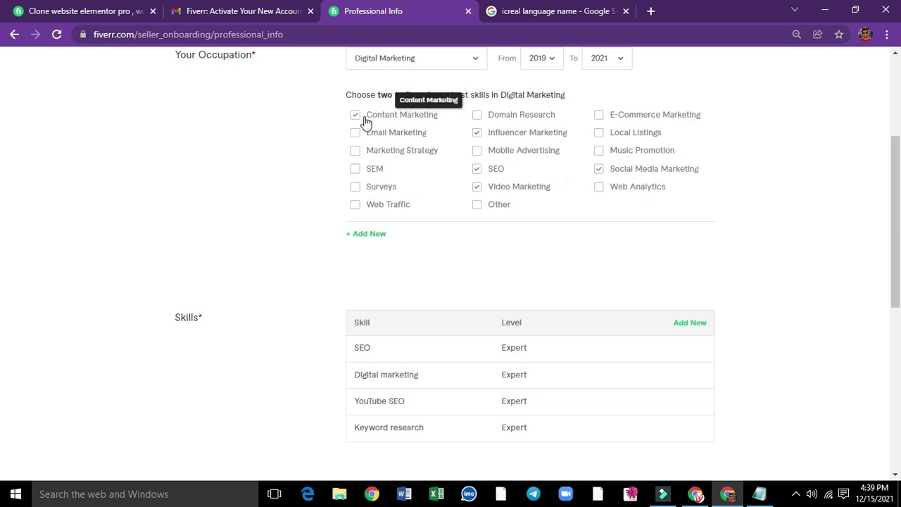
scroll(372, 124, "up", 1)
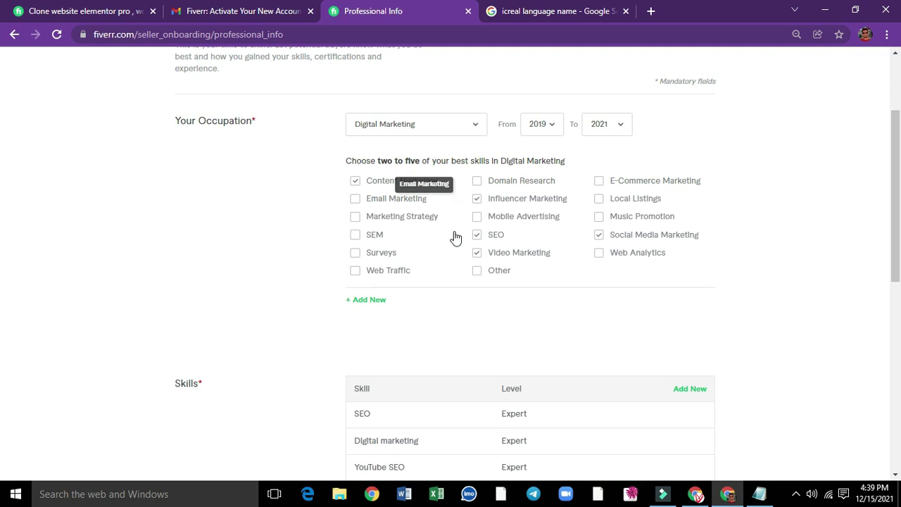
left_click(477, 235)
left_click(477, 235)
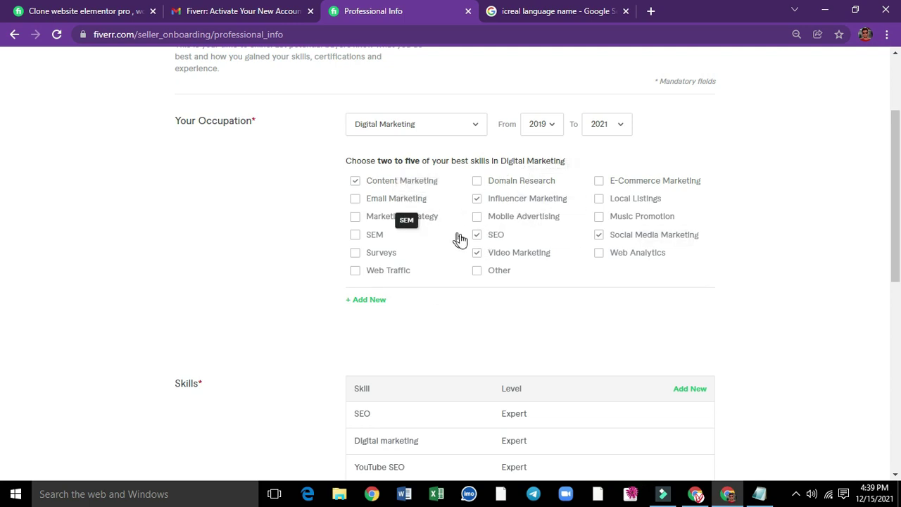
- Paste the blog address into the Personal Website field
scroll(521, 246, "down", 3)
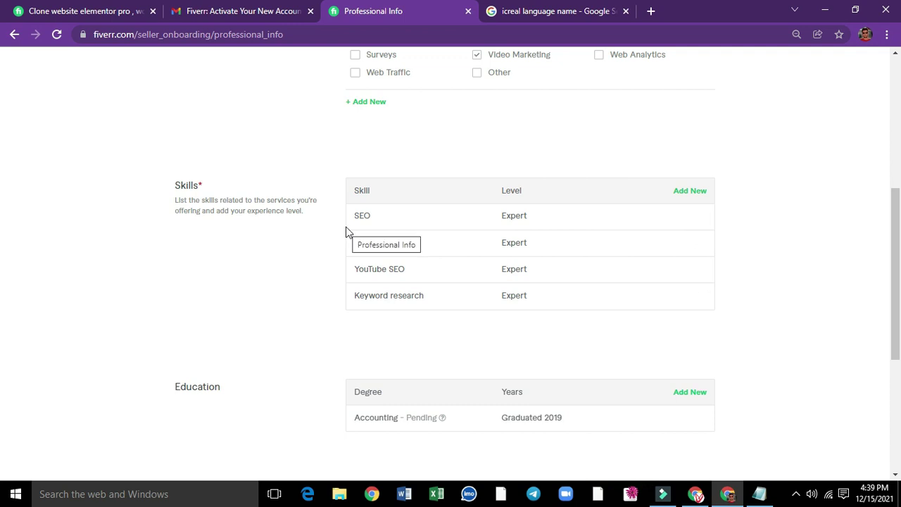
scroll(539, 260, "down", 2)
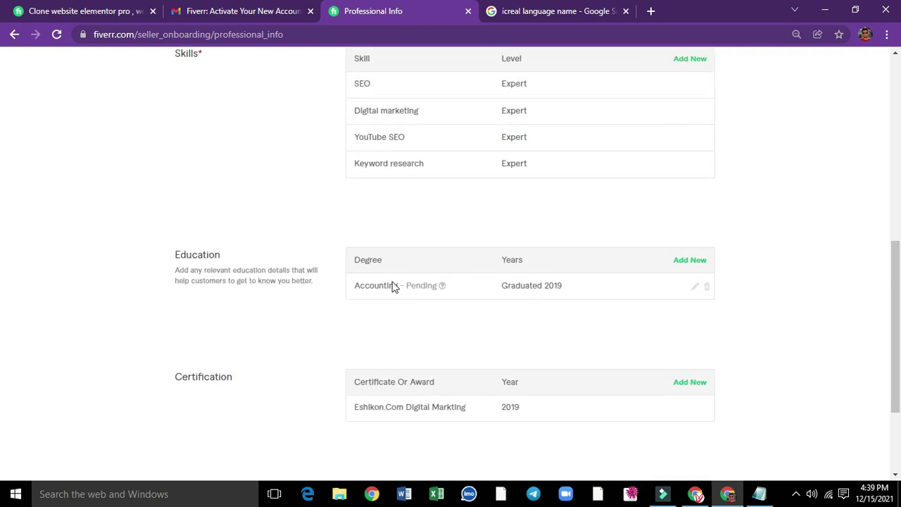
scroll(499, 297, "down", 1)
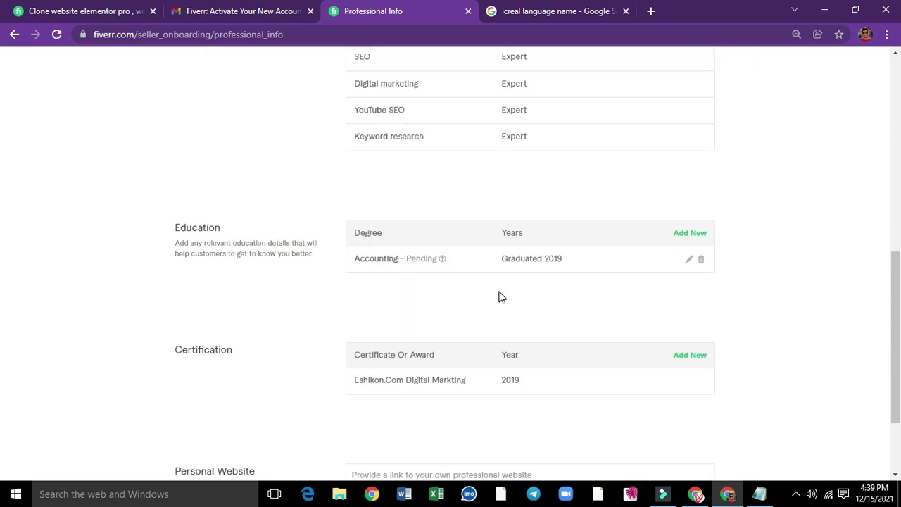
scroll(557, 314, "down", 1)
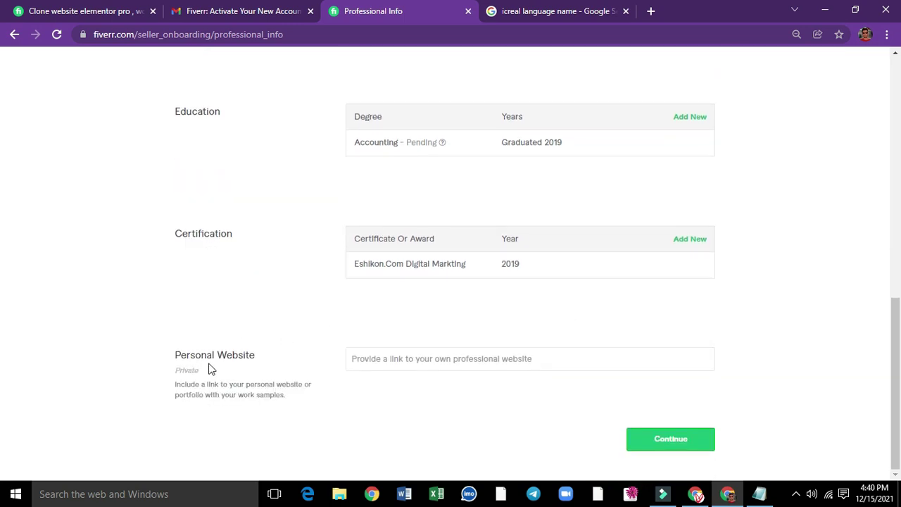
left_click(432, 360)
left_click(499, 362)
left_click(522, 362)
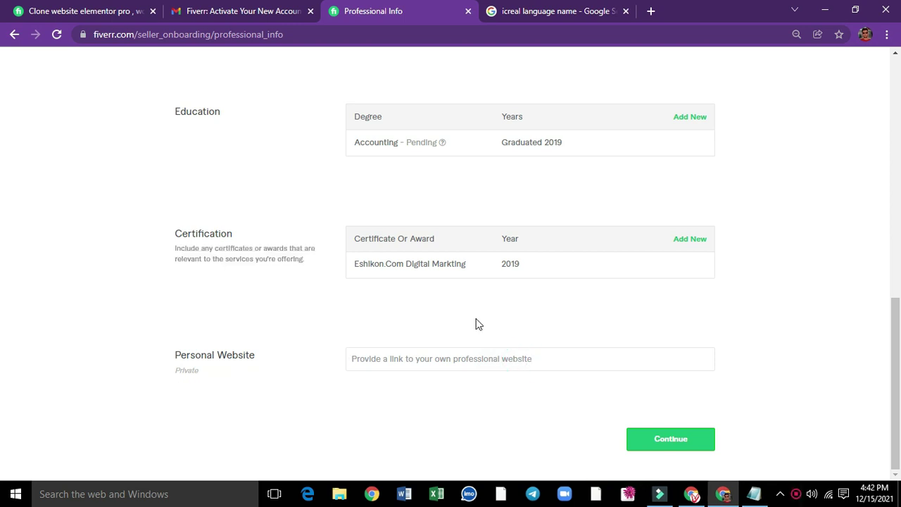
type("https://hbclubtech.blogspot.com/")
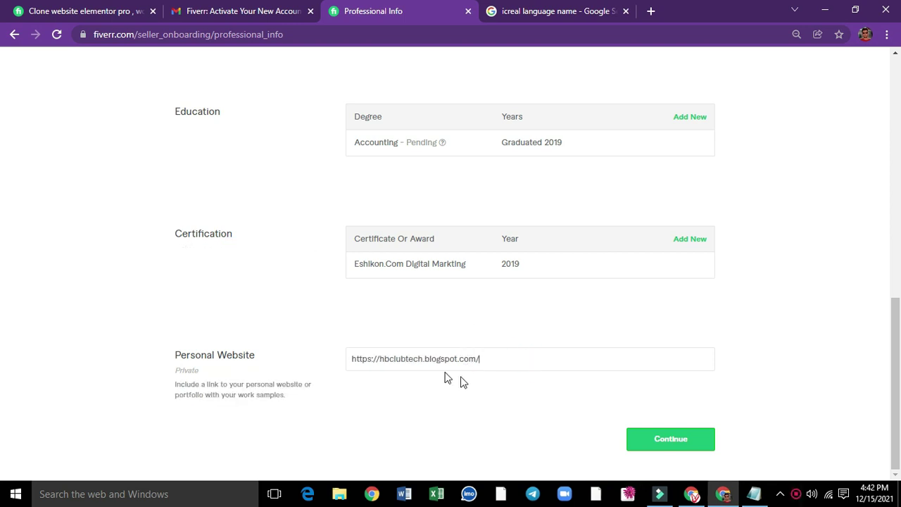
- Trim the website to hbclubtech.blogspot.com and save Professional Info
left_click_drag(381, 361, 320, 359)
type("ww")
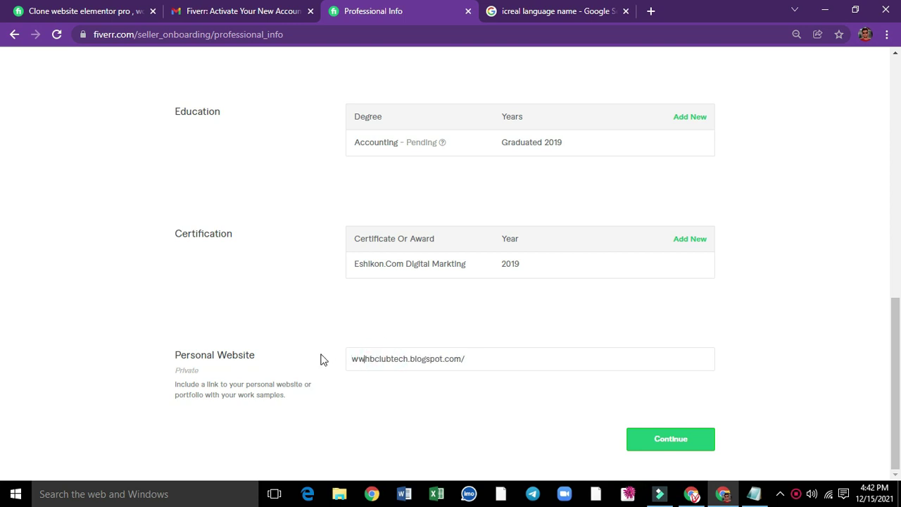
key("BackSpace")
key("BackSpace")
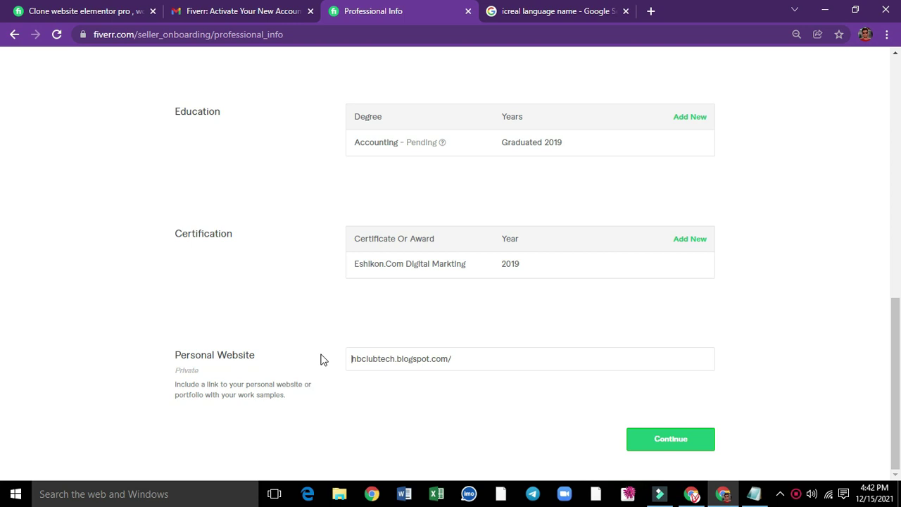
left_click(497, 354)
key("BackSpace")
scroll(454, 363, "up", 8)
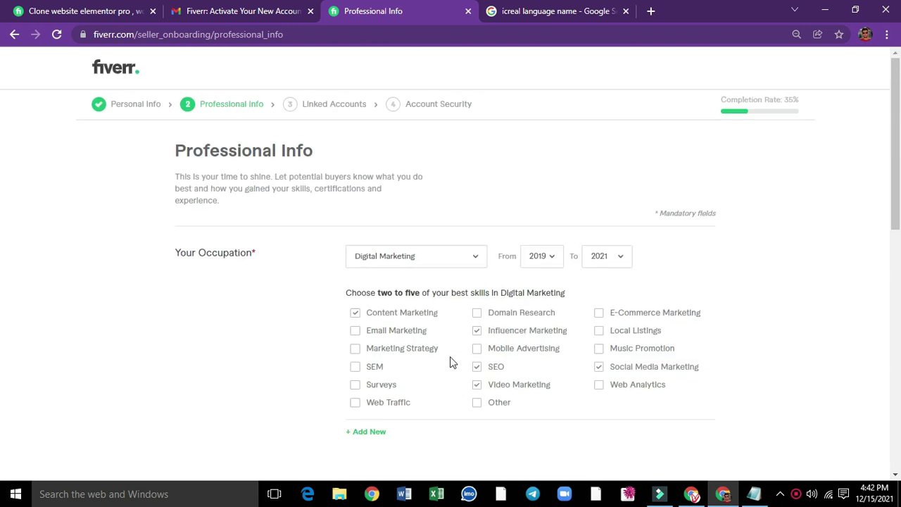
scroll(401, 312, "down", 10)
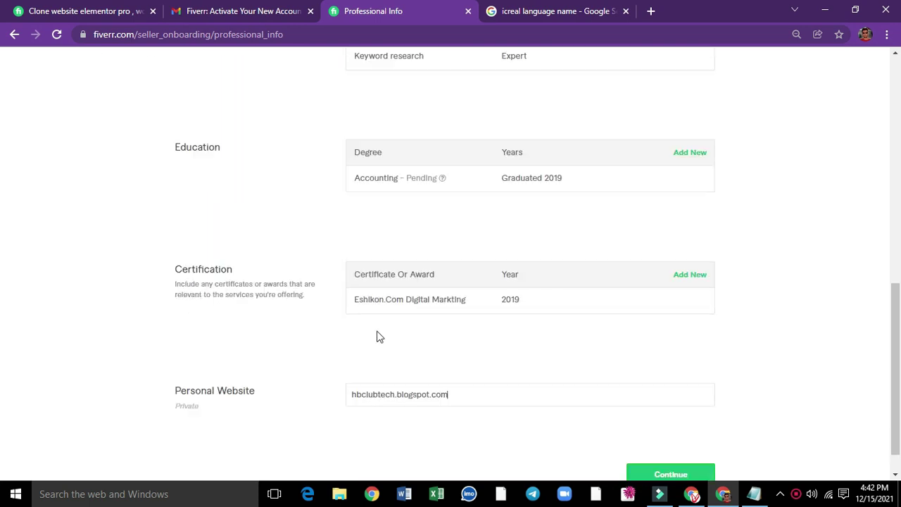
left_click(688, 441)
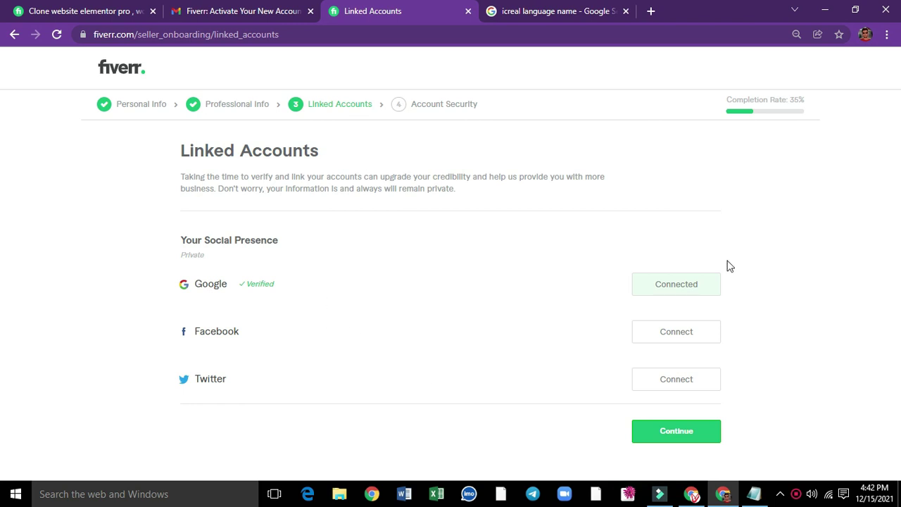
- Move on to Account Security and enter the phone number to verify
left_click(682, 440)
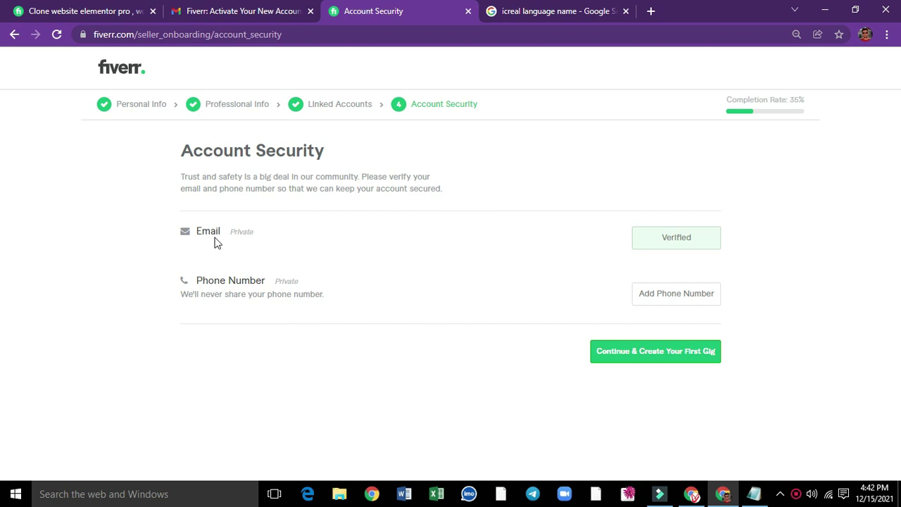
double_click(236, 231)
left_click(686, 294)
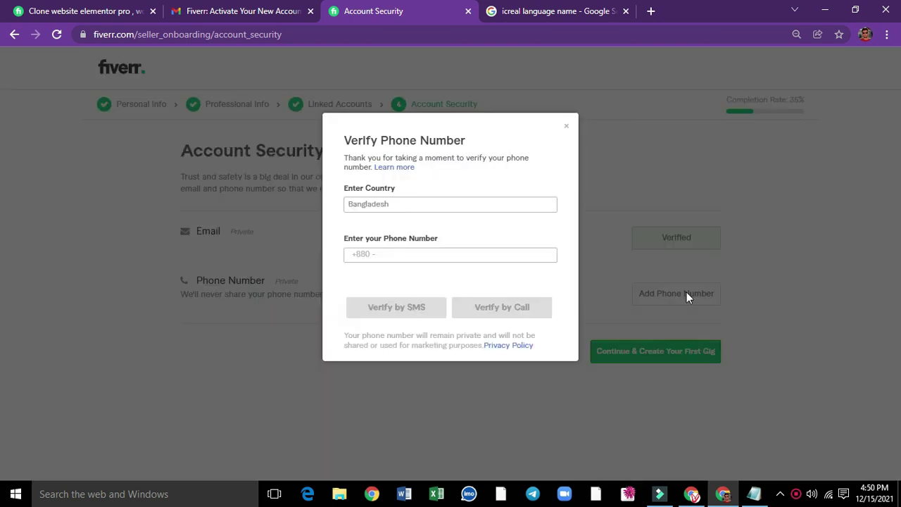
left_click(386, 255)
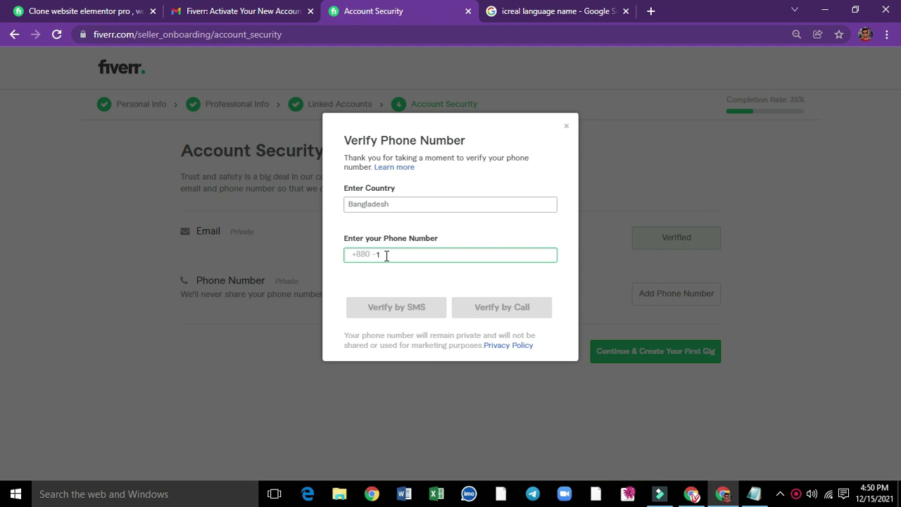
type("17139")
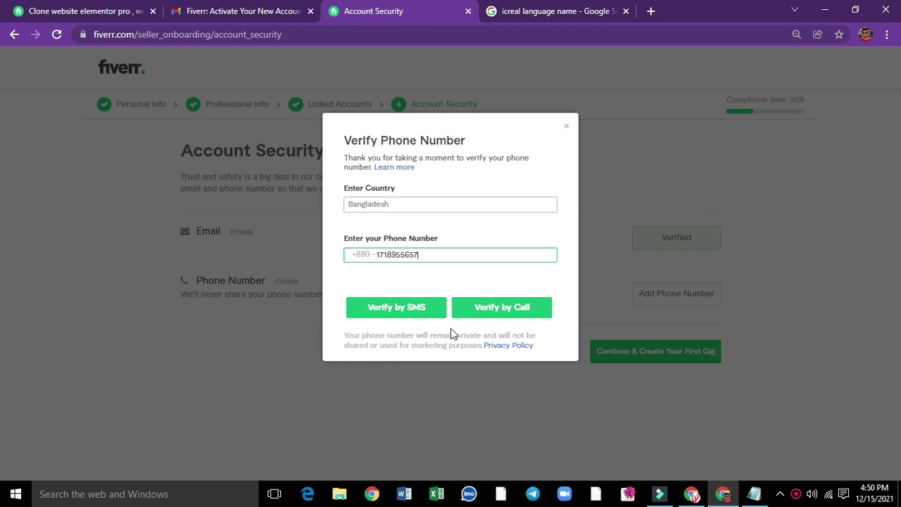
- Verify the phone number by SMS using the 4-digit code received
left_click(413, 304)
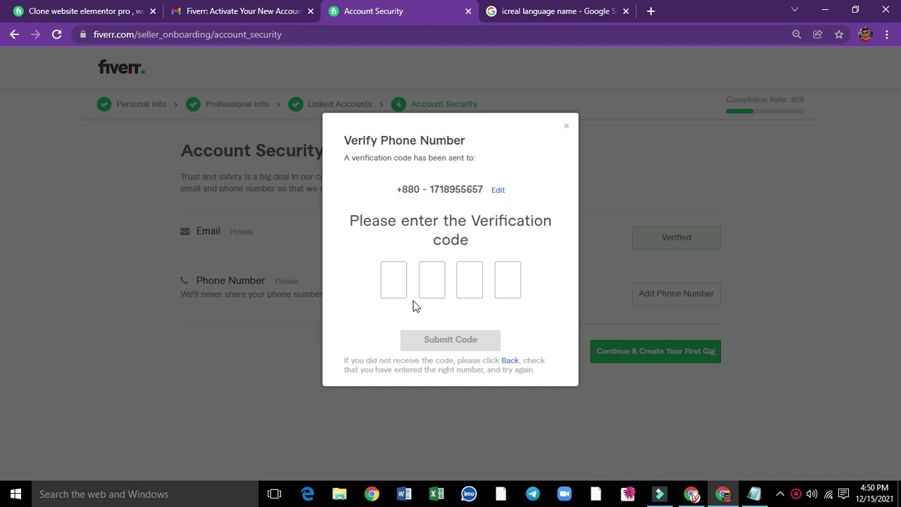
left_click(395, 279)
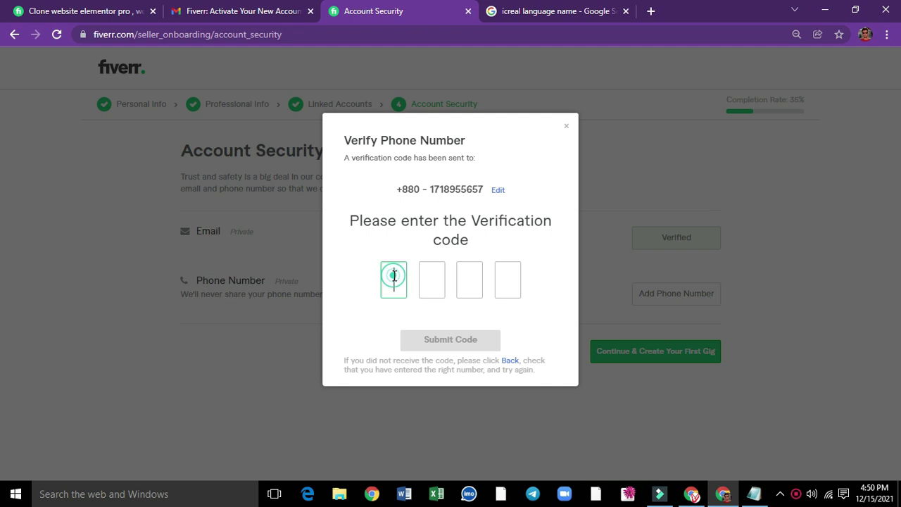
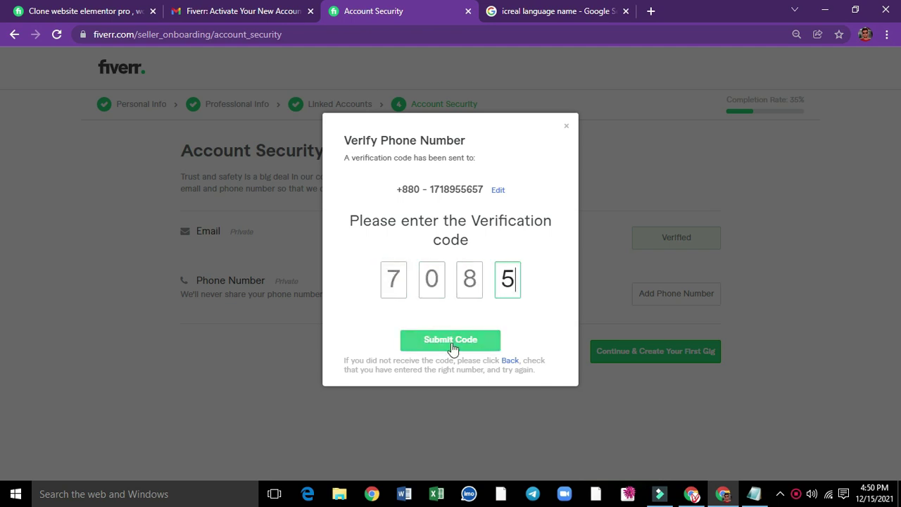
left_click(453, 346)
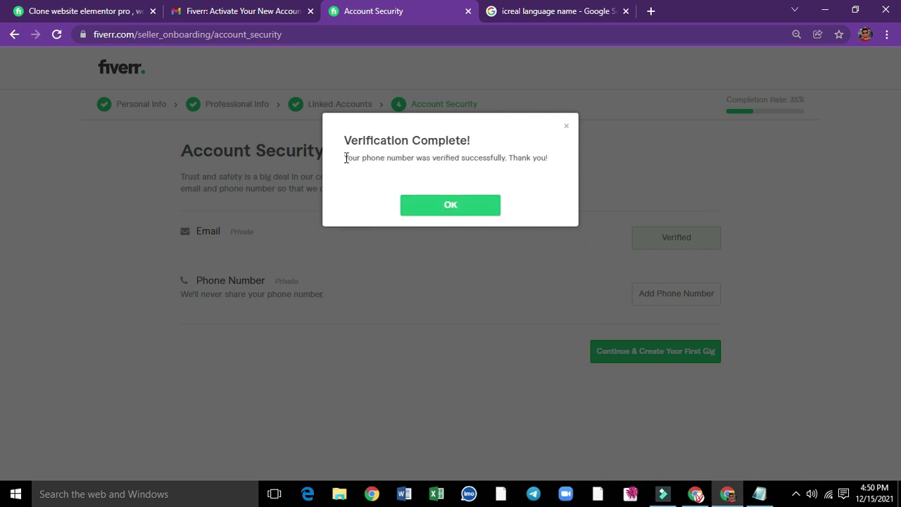
- Answer the security question 'In what city did your parents meet?' and confirm it
left_click(448, 207)
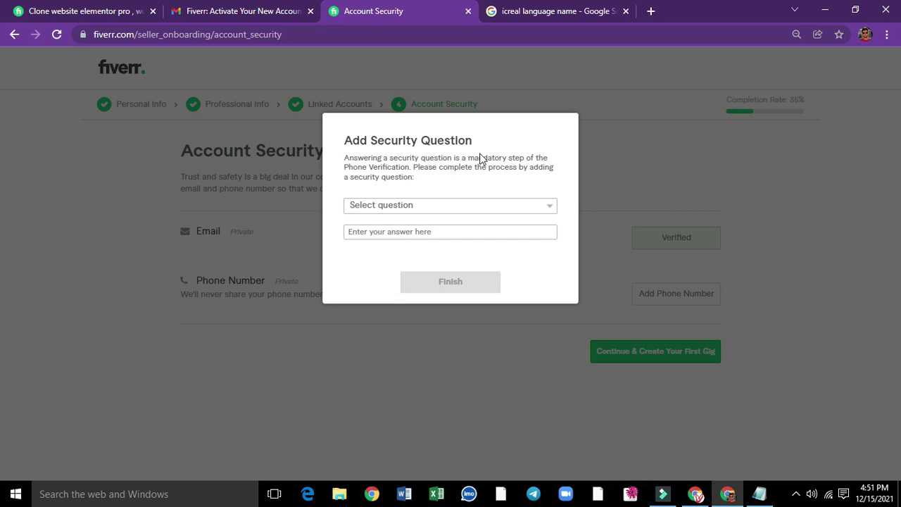
left_click(493, 205)
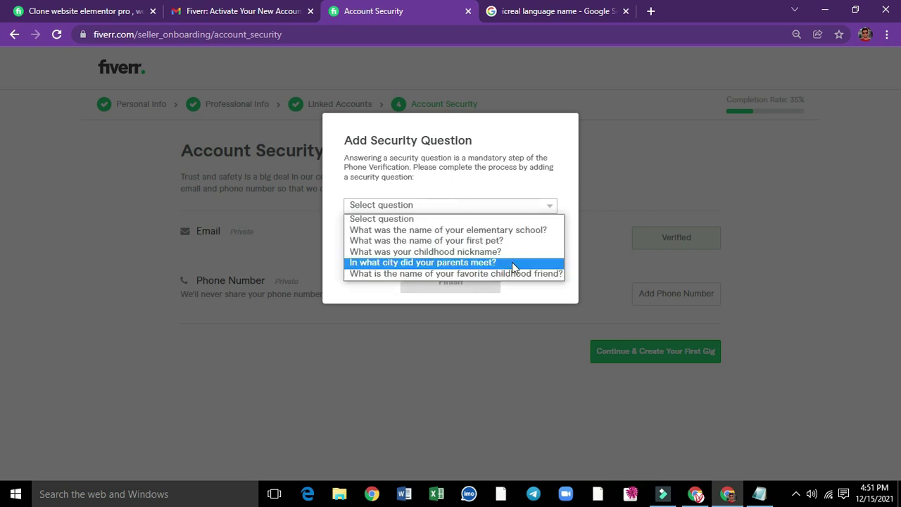
left_click(512, 261)
left_click(430, 233)
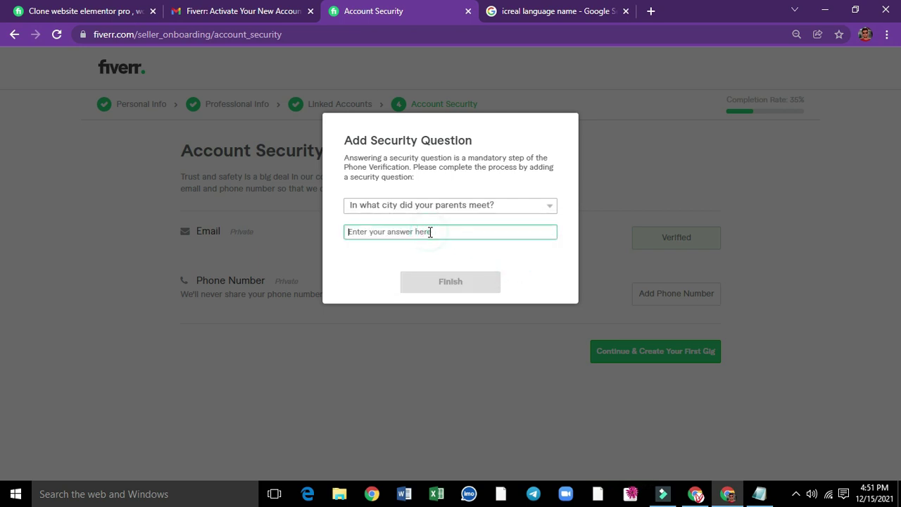
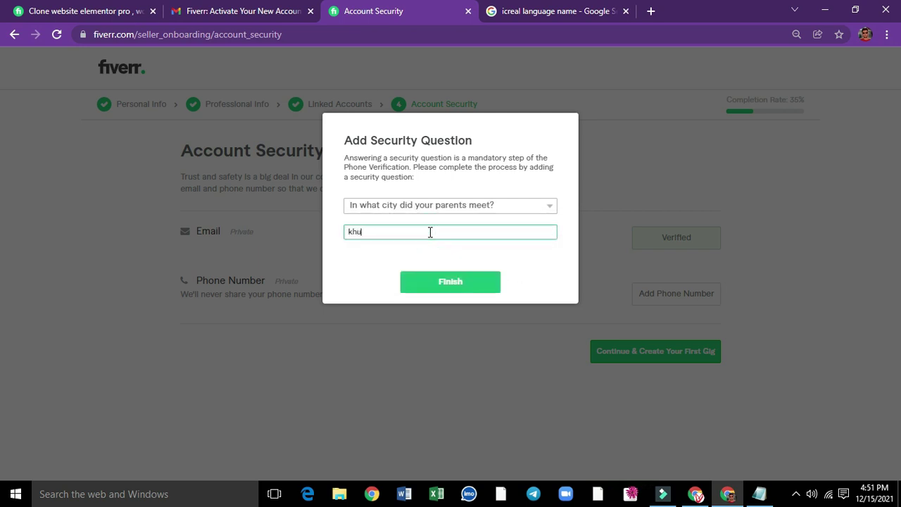
left_click(451, 289)
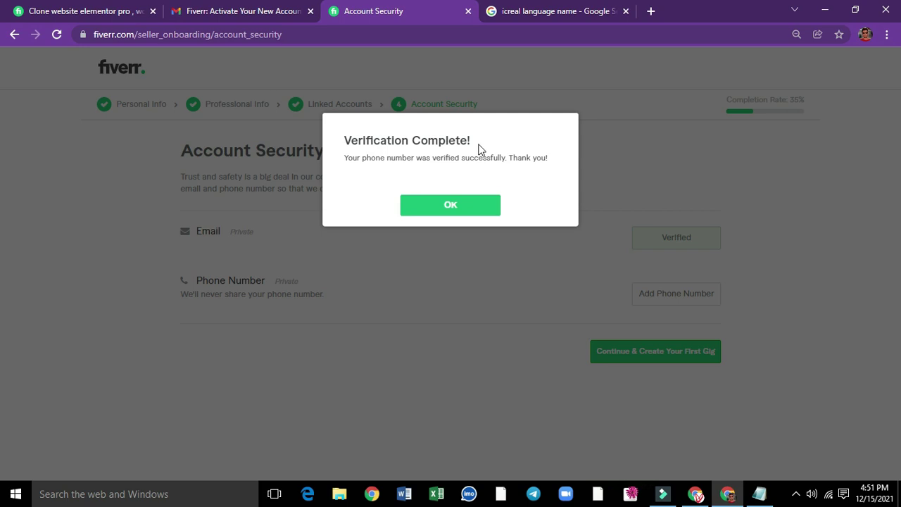
left_click(445, 205)
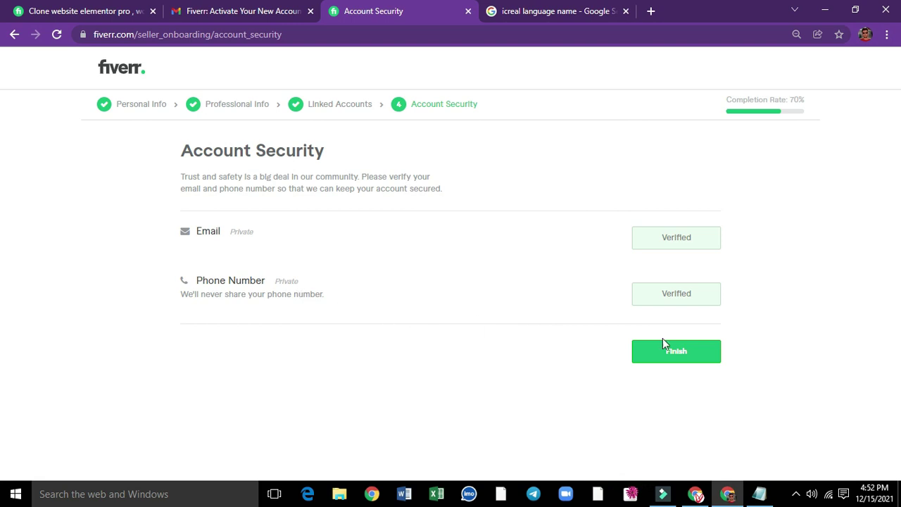
- Finish Account Security and close the 'Your seller profile is all set!' message
left_click(687, 354)
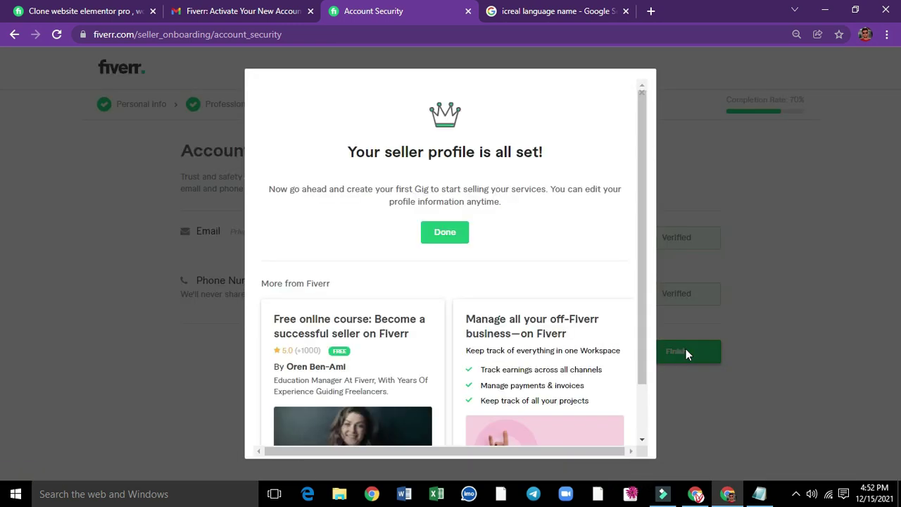
scroll(366, 176, "down", 1)
scroll(381, 222, "up", 1)
left_click_drag(346, 152, 524, 152)
left_click(448, 238)
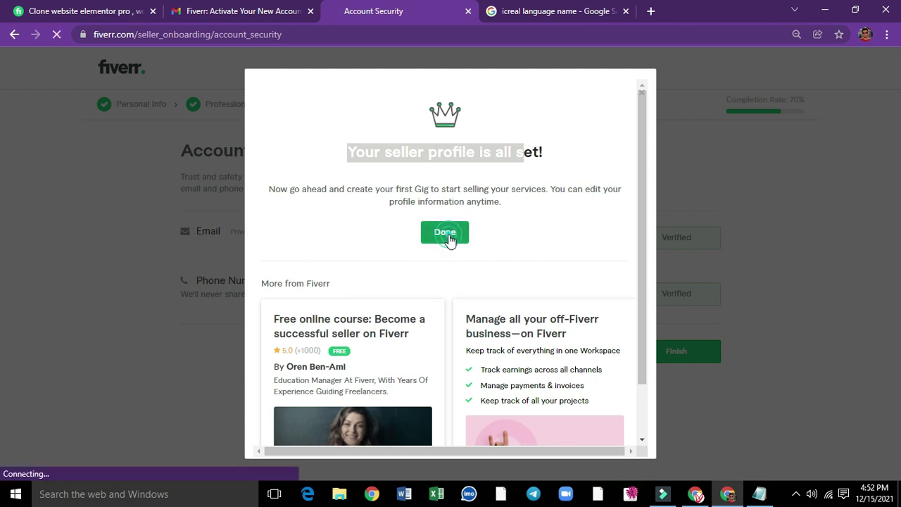